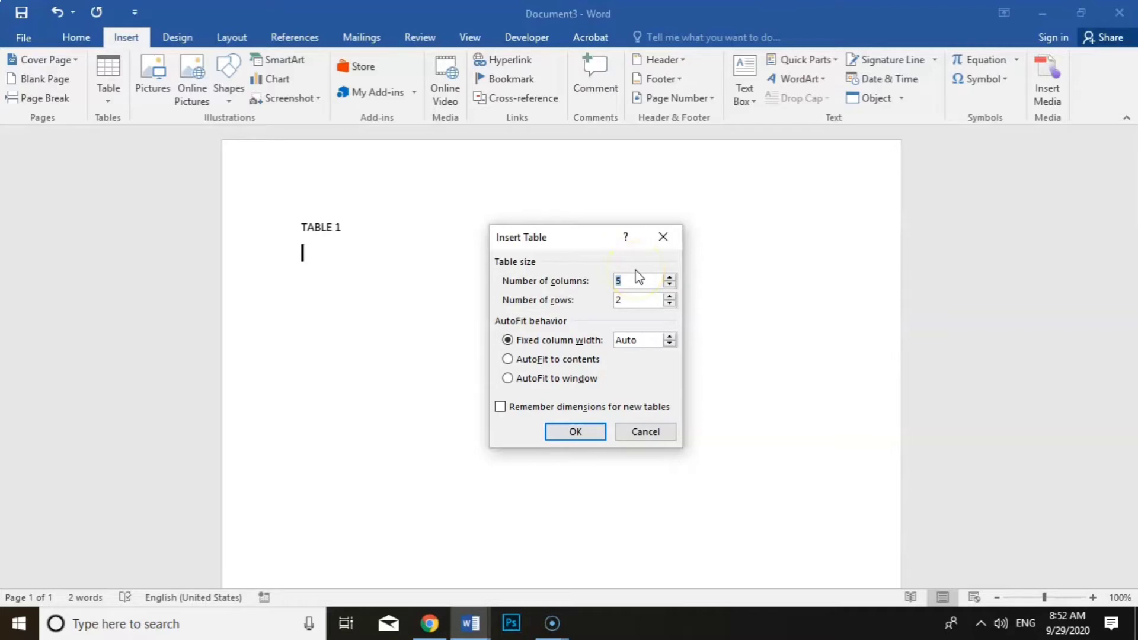
Insert a table with 2 columns and 6 rows below the TABLE 1 line
left_click(646, 299)
key("BackSpace")
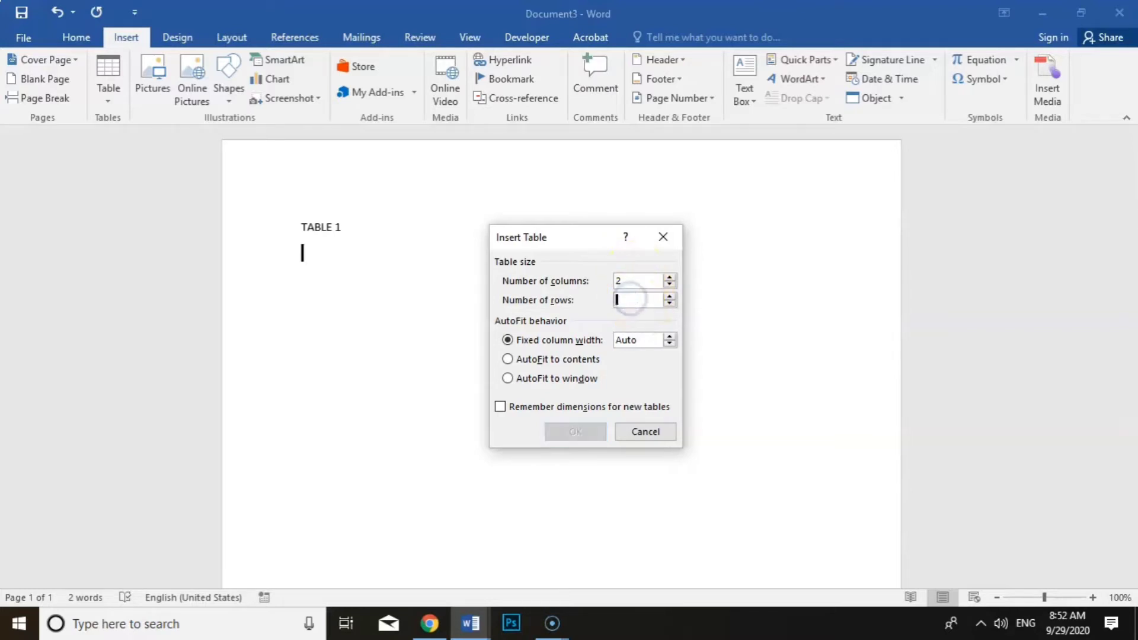
type("6")
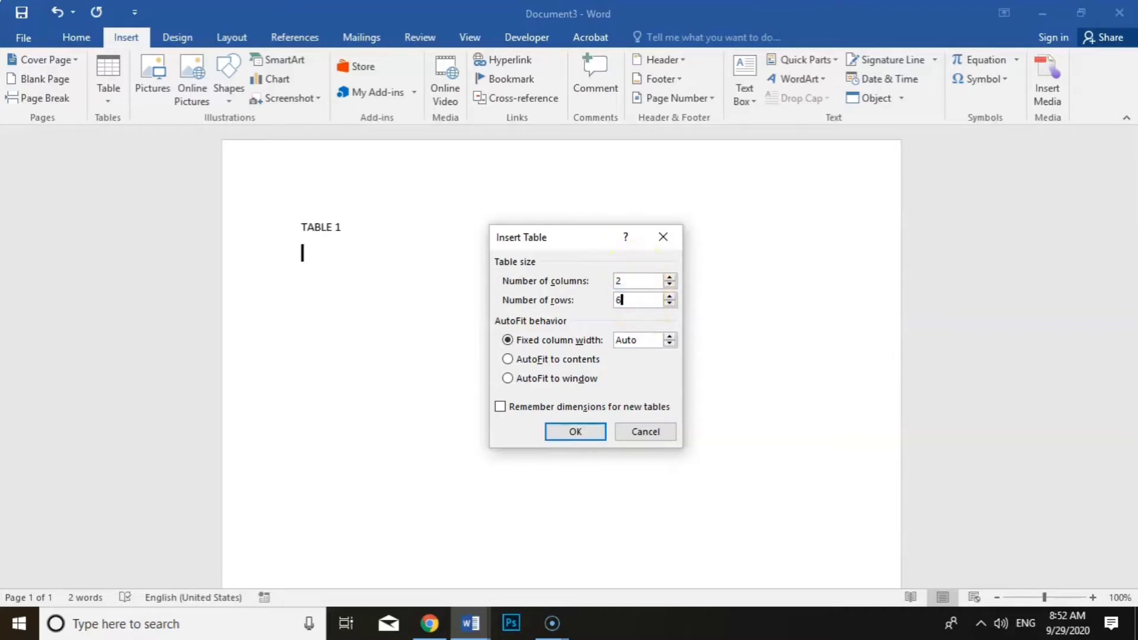
left_click(587, 432)
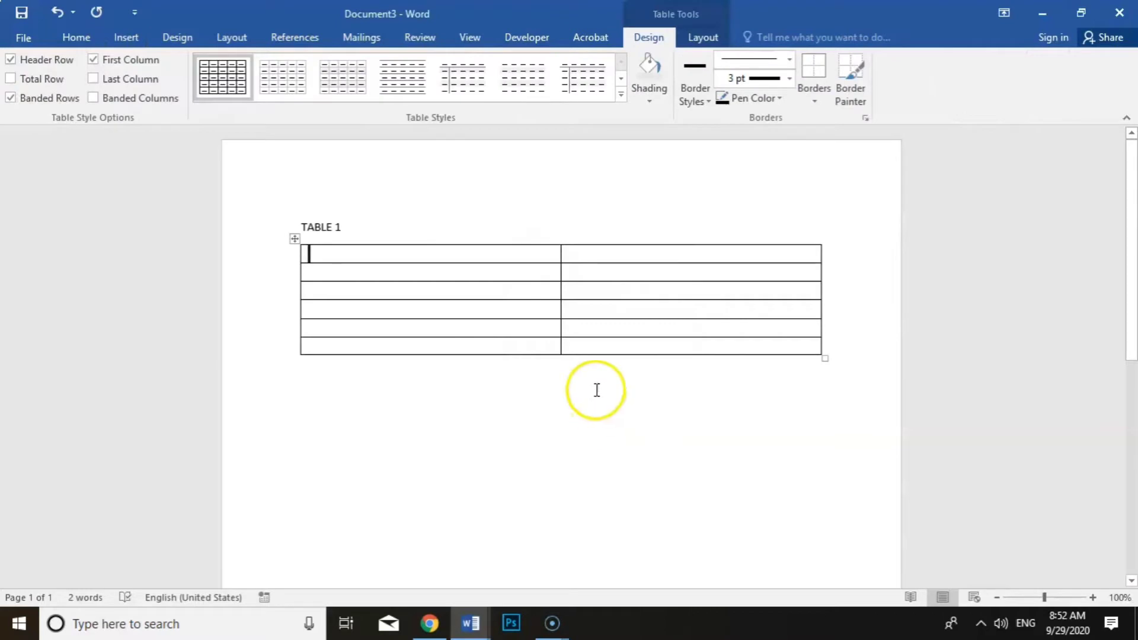
Fill the first column with the labels Surname, Other Names, Date of Birth, Address, Postcode and Telephone Number
left_click(455, 255)
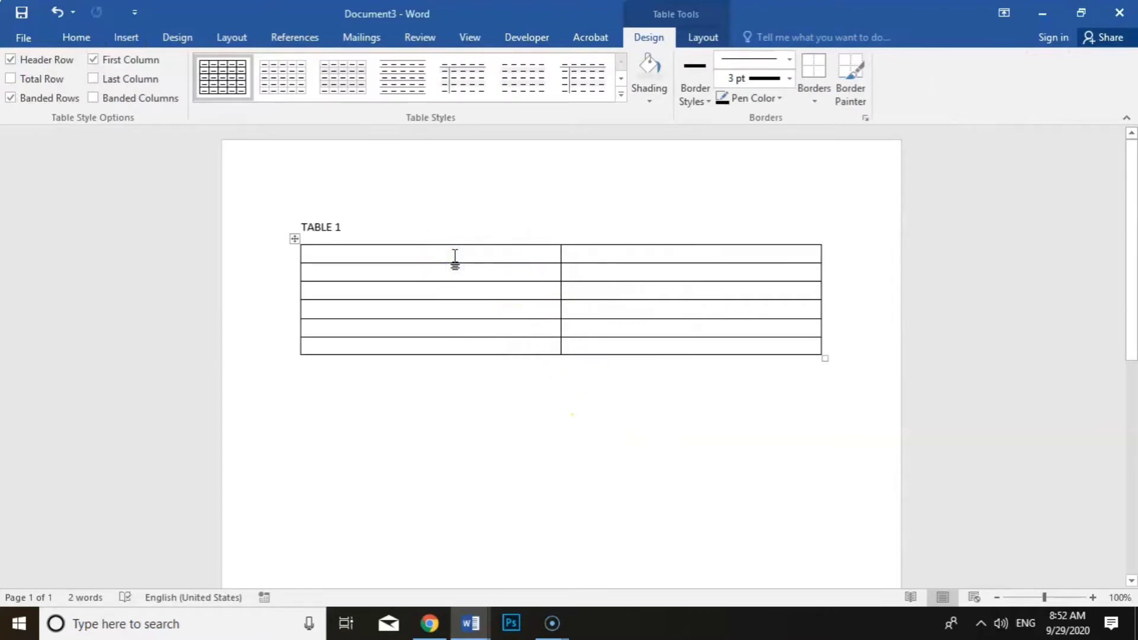
type("Surname ")
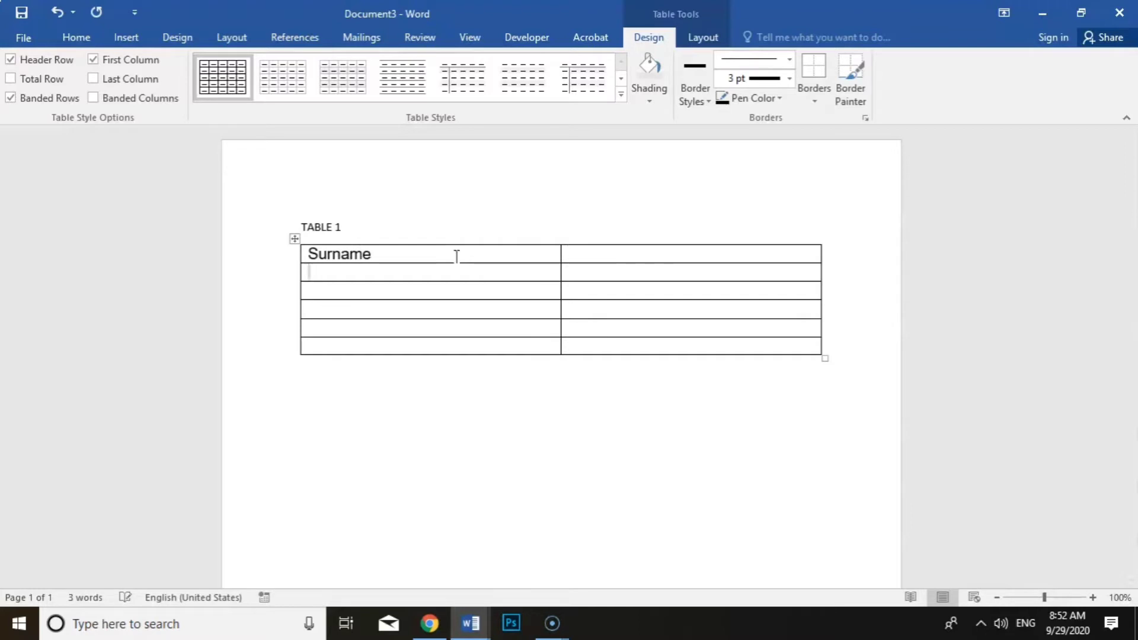
type("Other Names ")
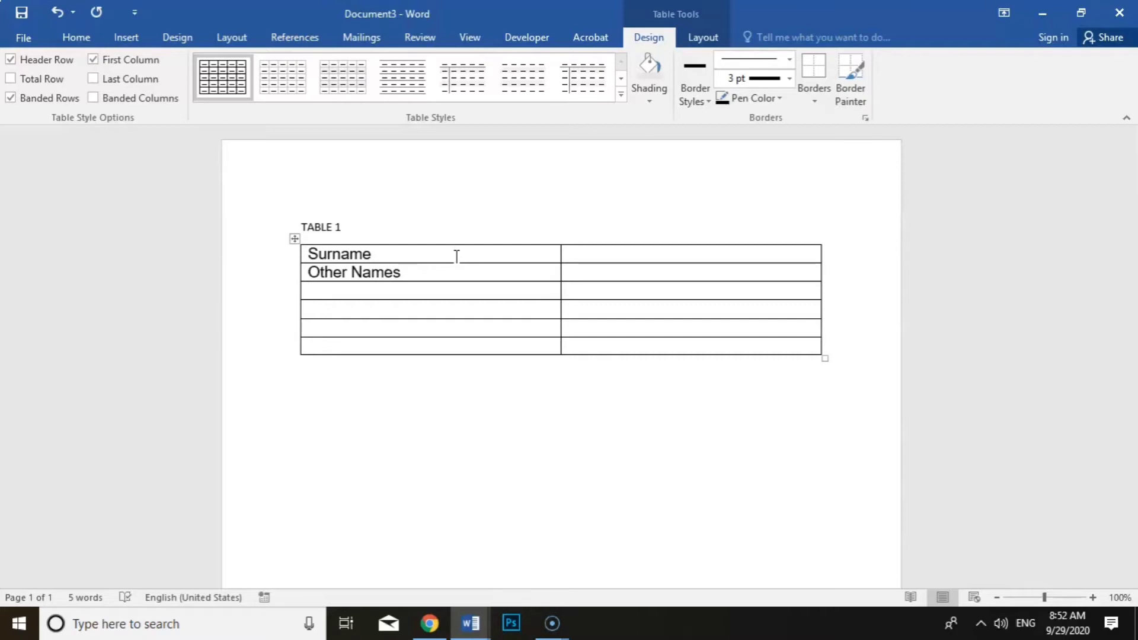
type("Date of Birth")
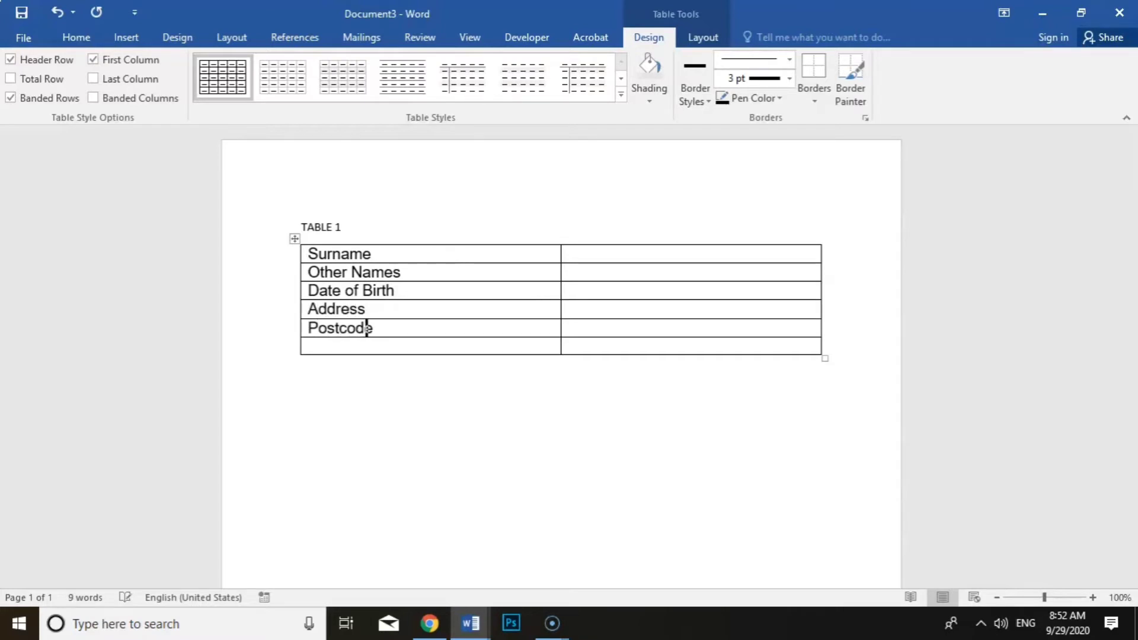
left_click(352, 345)
type("Telephone Number")
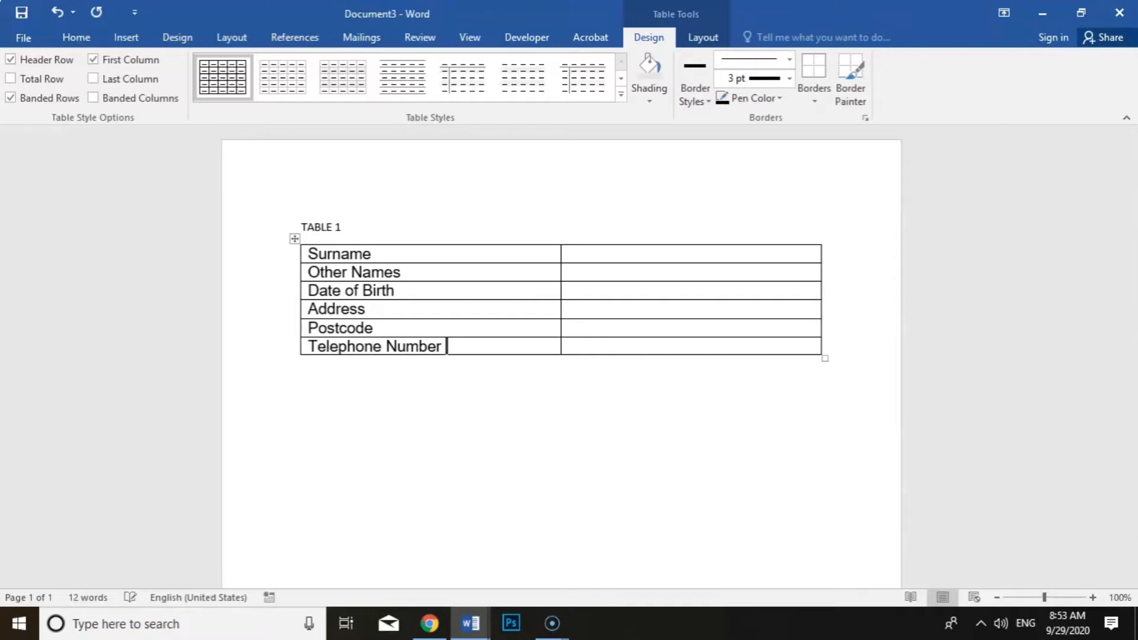
Right-align all six labels in the table's first column
left_click_drag(306, 254, 440, 346)
left_click(77, 37)
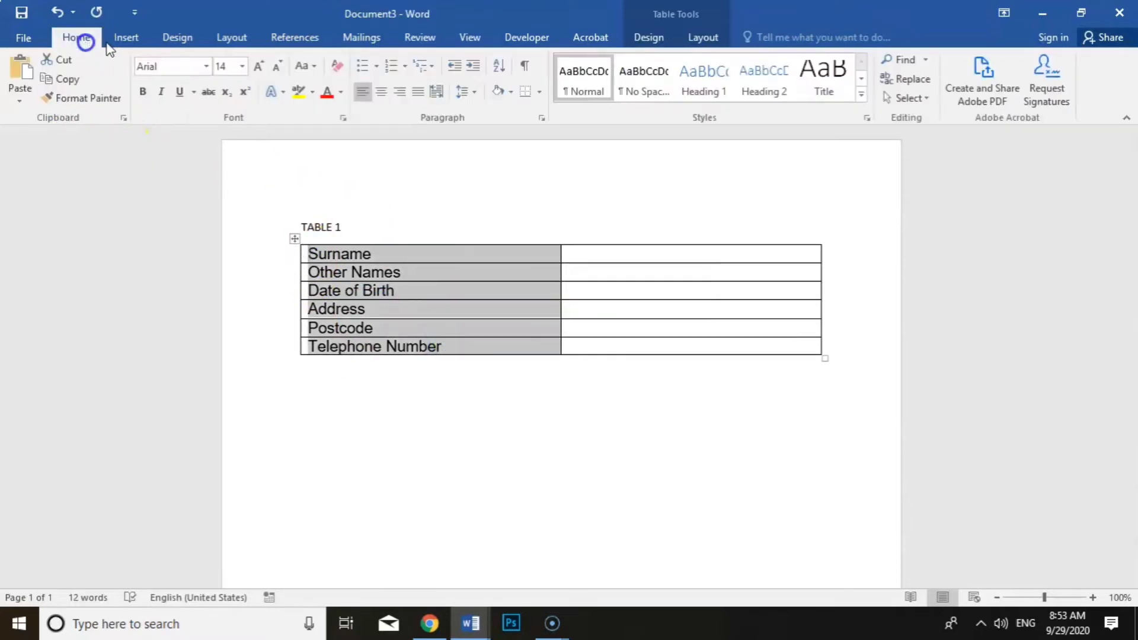
left_click(406, 94)
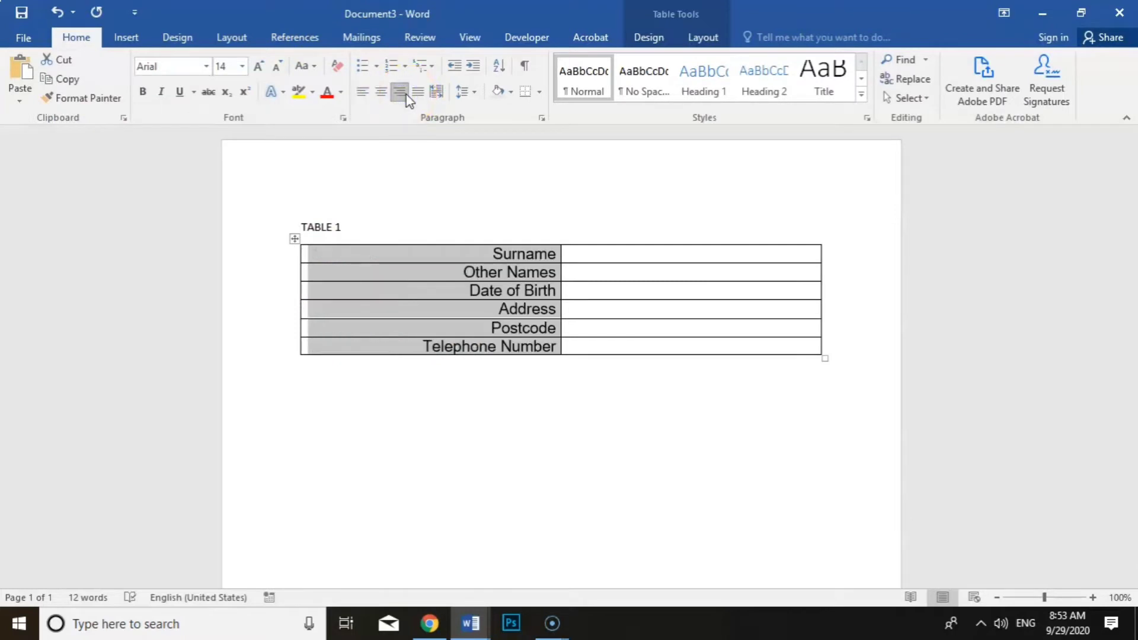
Add three blank lines to the empty cell beside Address to make that row taller
left_click(594, 316)
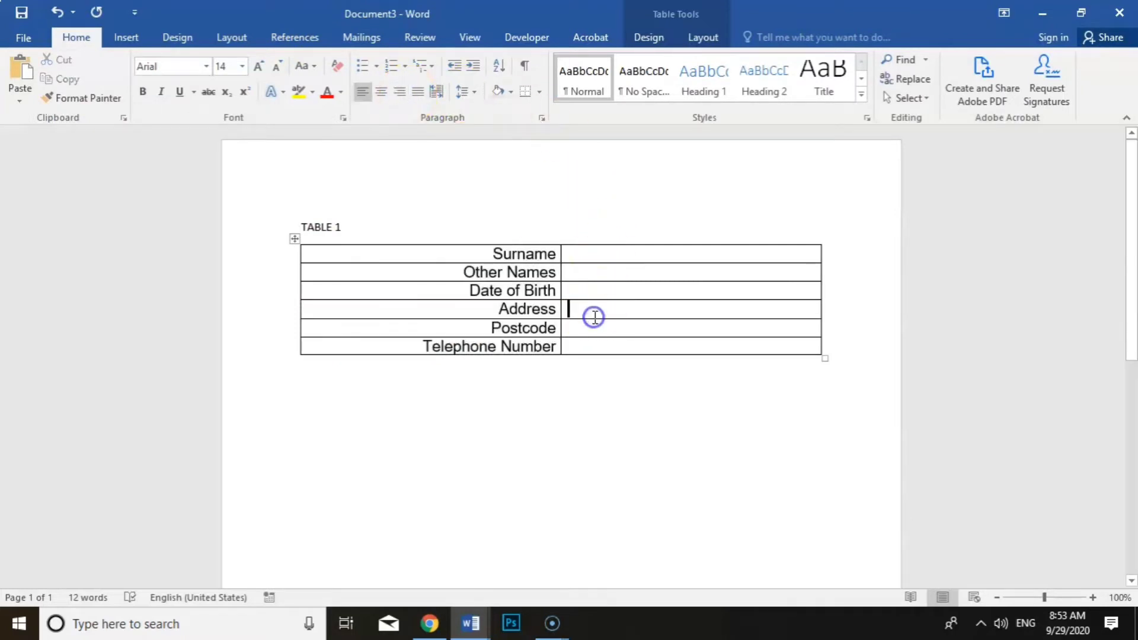
key("Return")
key("Return")
key("Return")
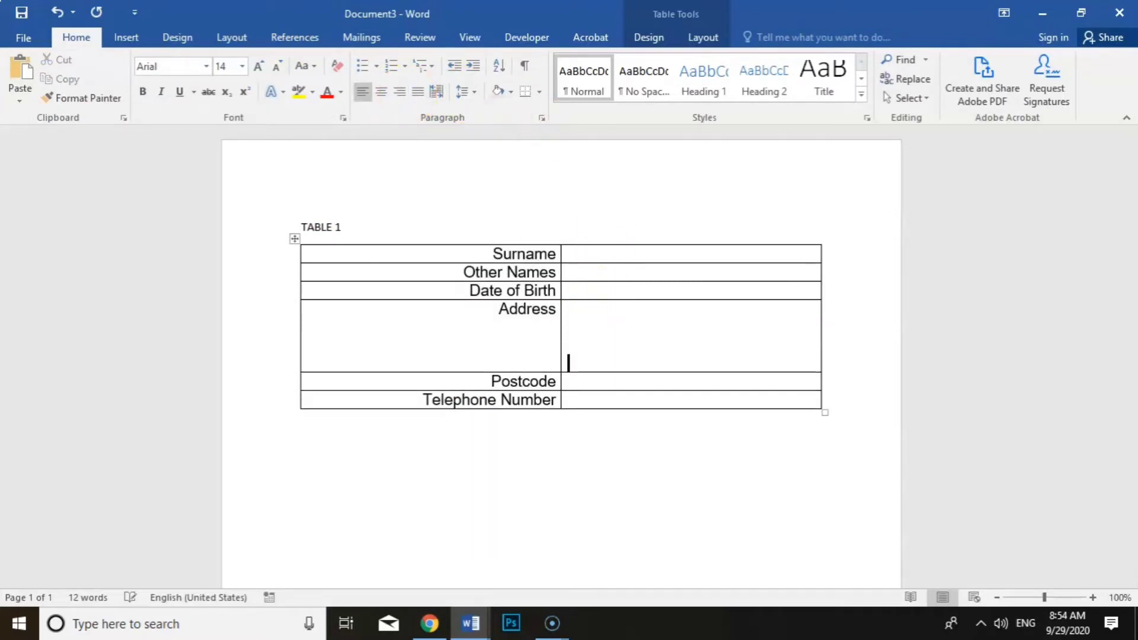
Insert a new row above the Surname row
left_click(574, 255)
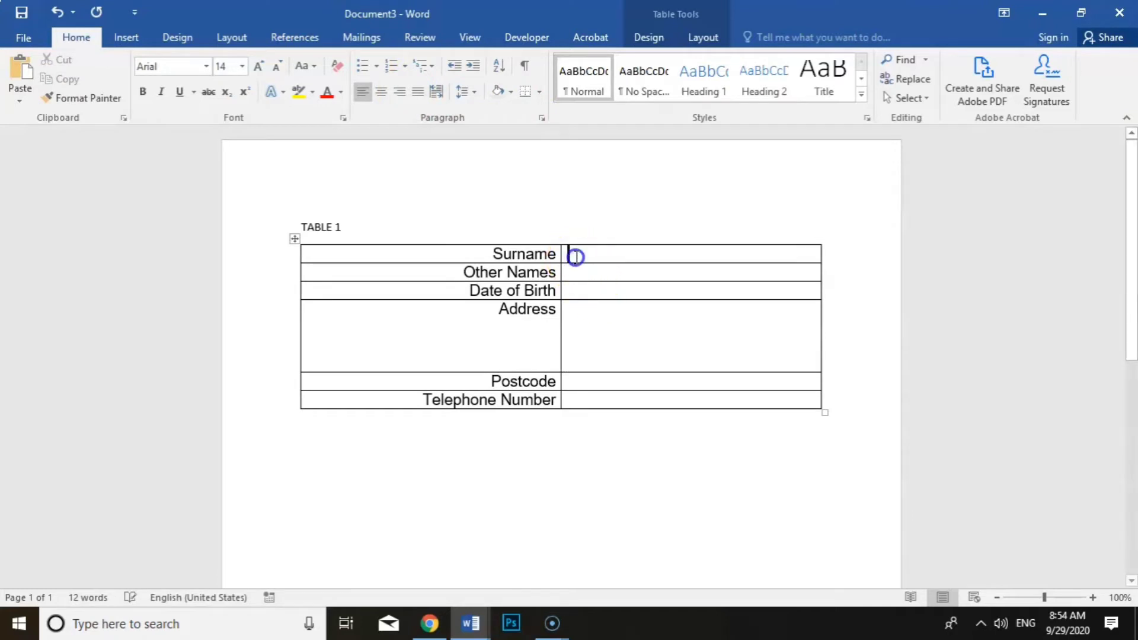
right_click(572, 256)
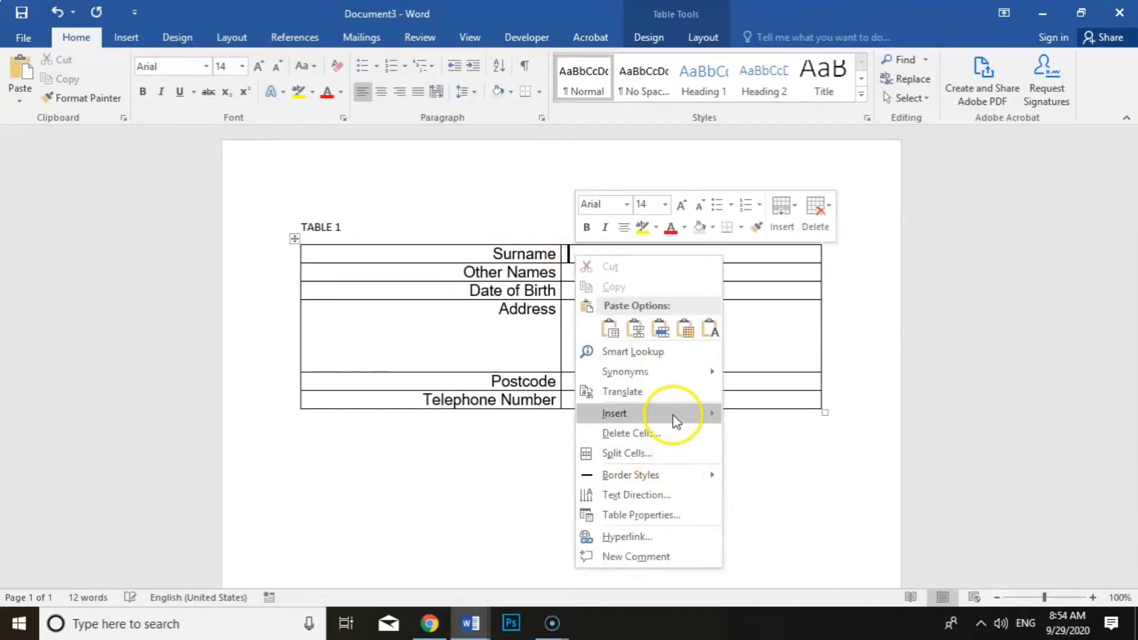
mouse_move(673, 415)
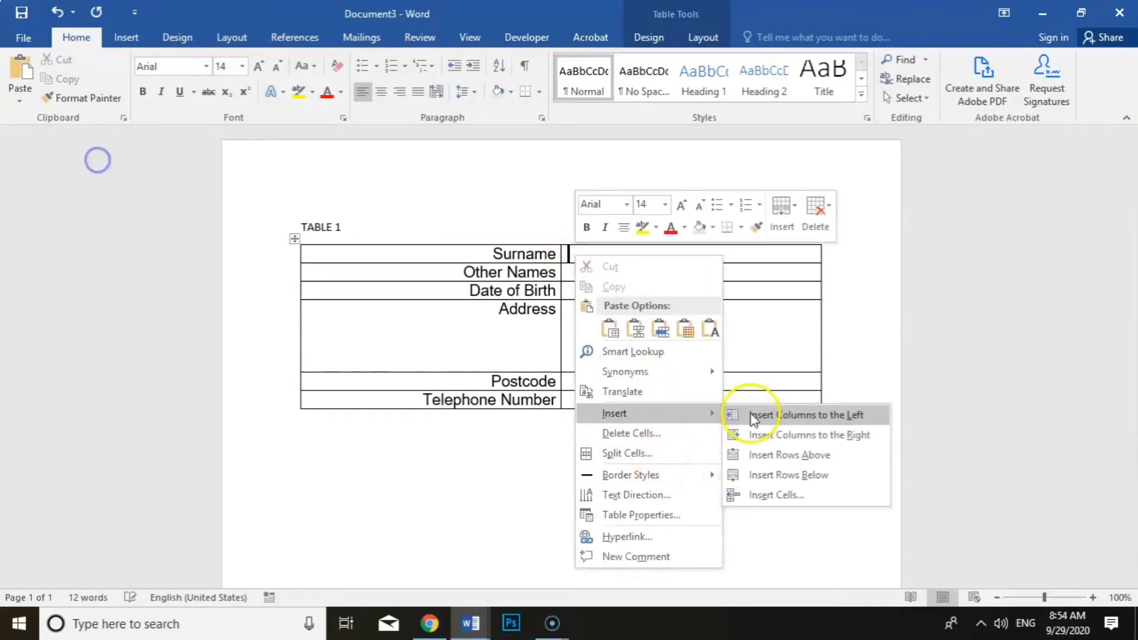
left_click(778, 462)
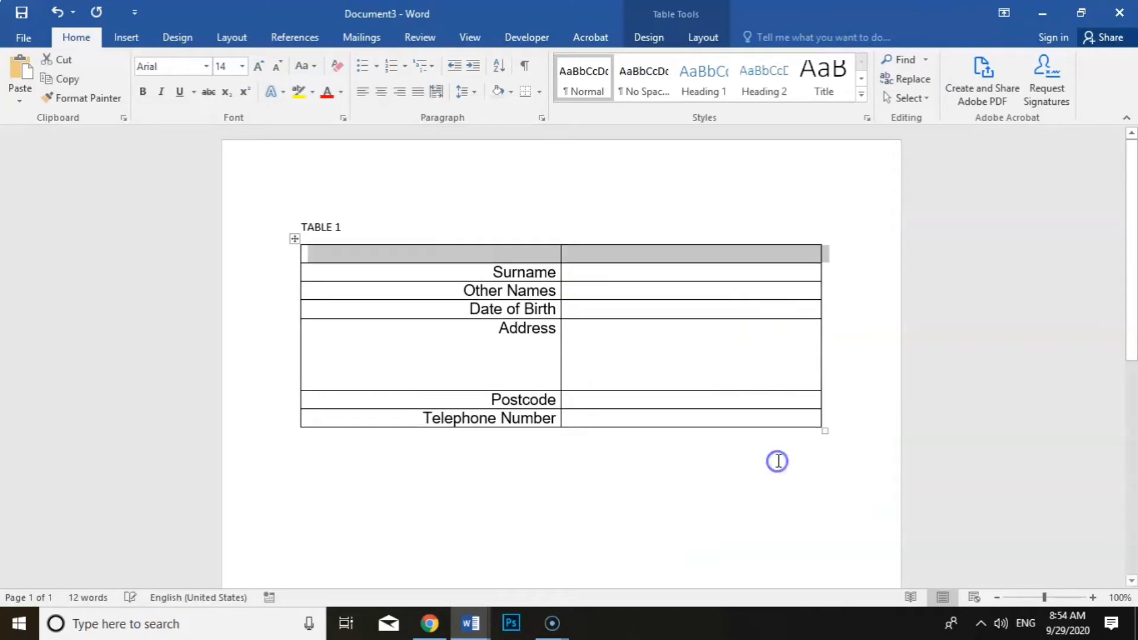
Merge the two cells of the empty top row and enter the heading REGISTRATION FORM in it
left_click(504, 258)
left_click_drag(507, 253, 595, 252)
right_click(596, 253)
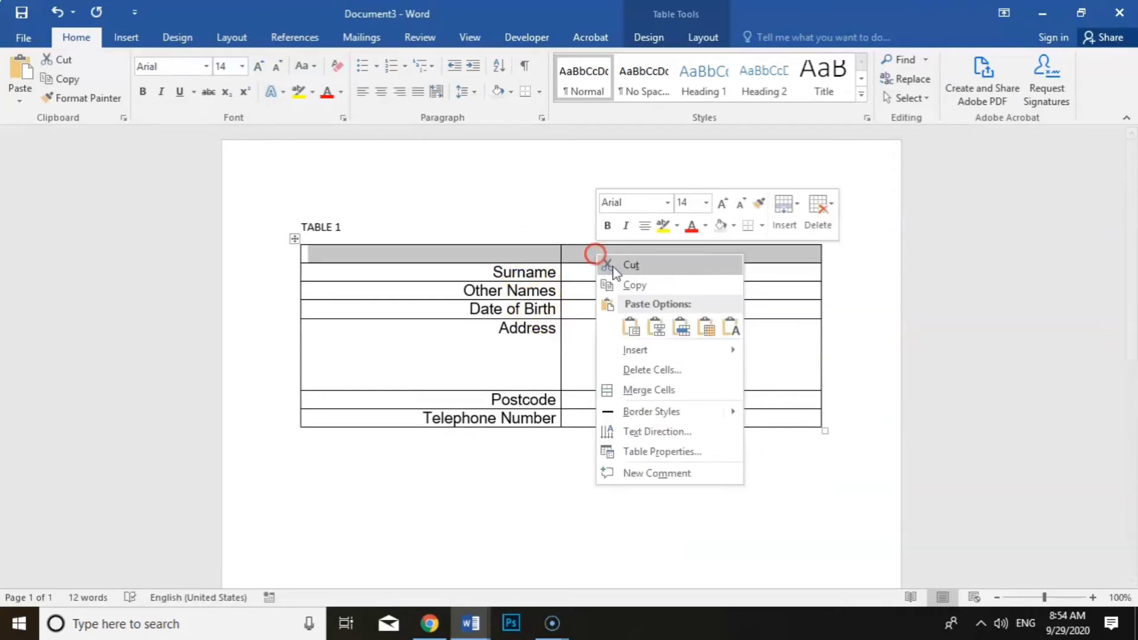
left_click(635, 390)
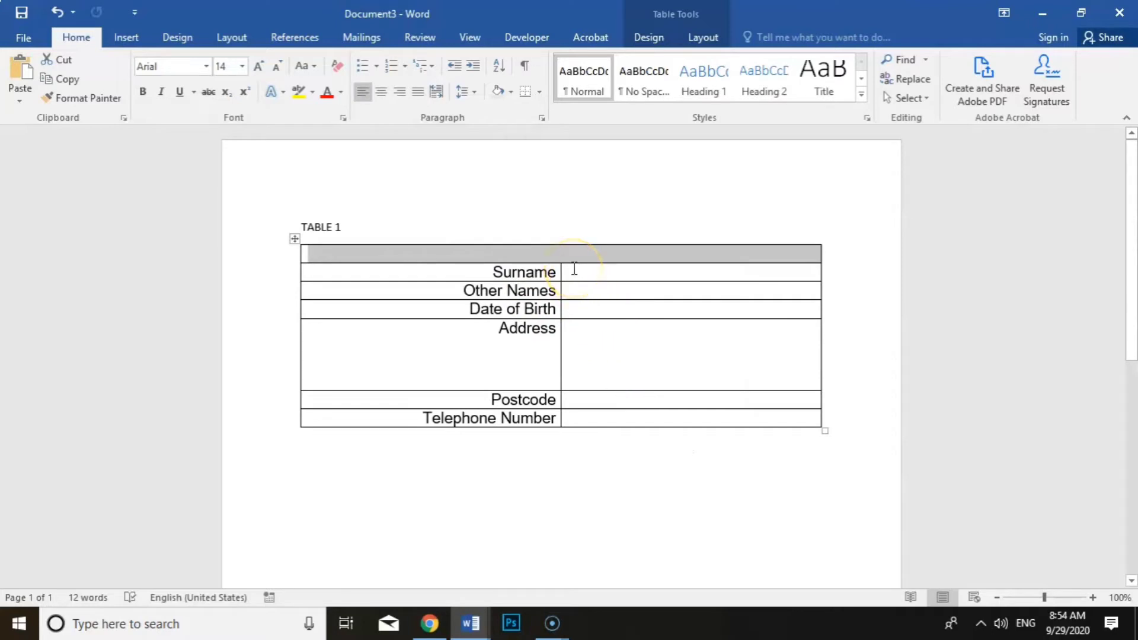
type("REGISTRATION ")
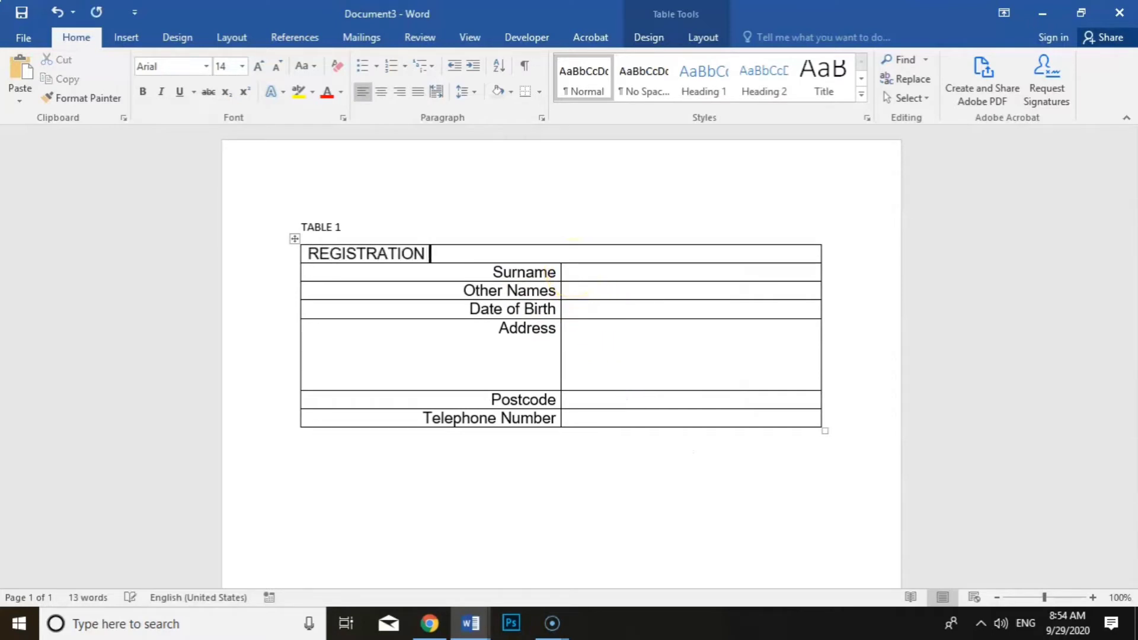
type("FORM")
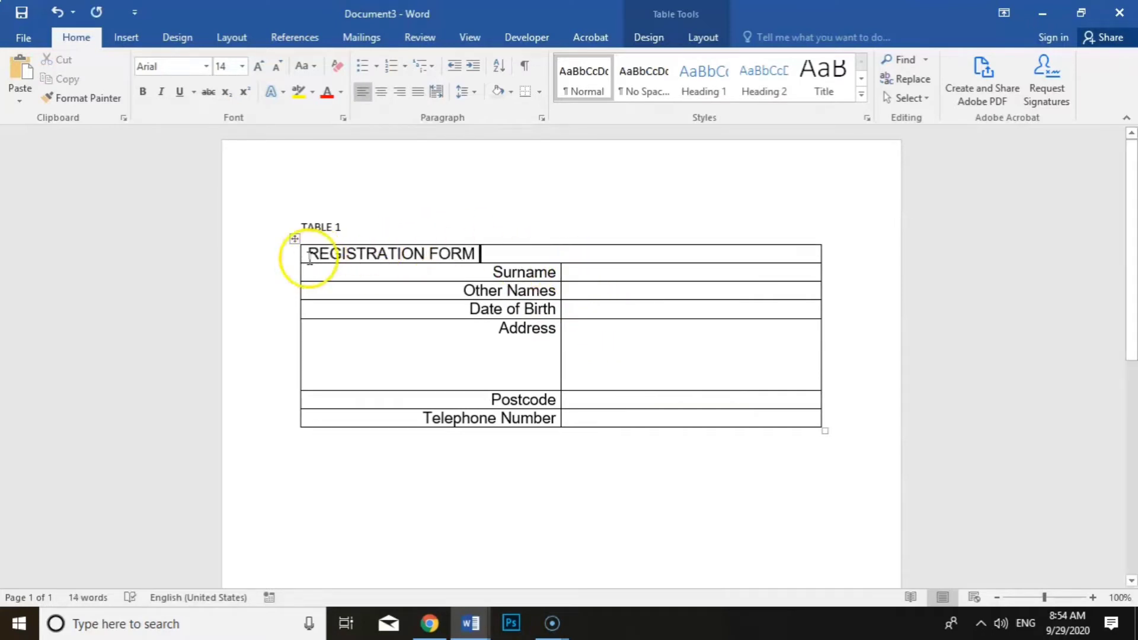
Format the REGISTRATION FORM heading at font size 40, bold and centred
left_click_drag(307, 255, 485, 252)
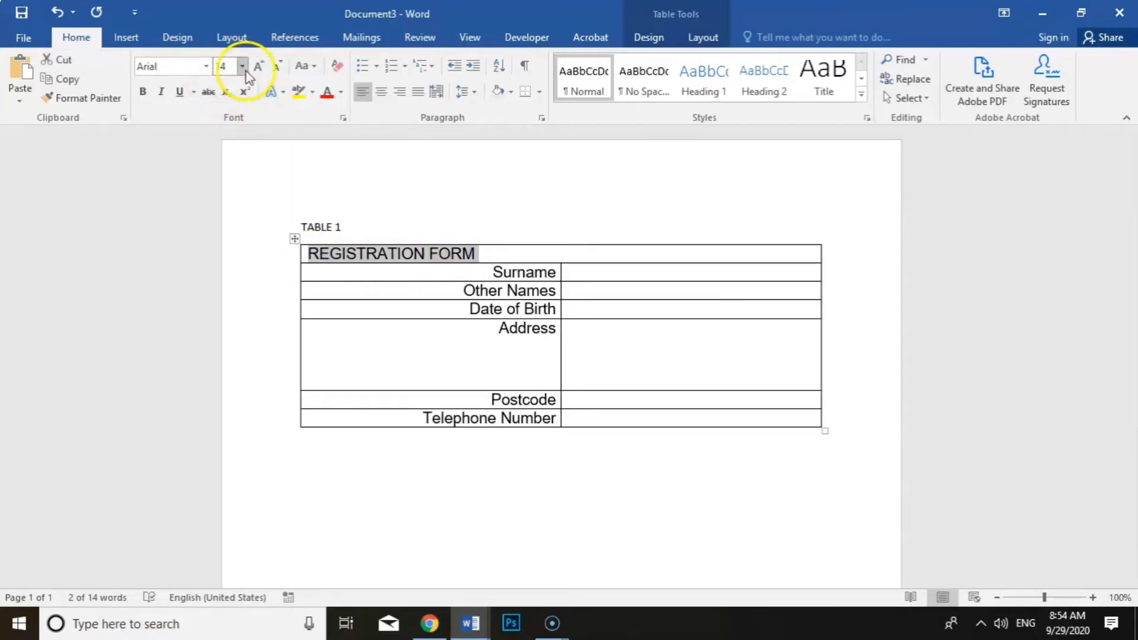
left_click(229, 67)
type("40")
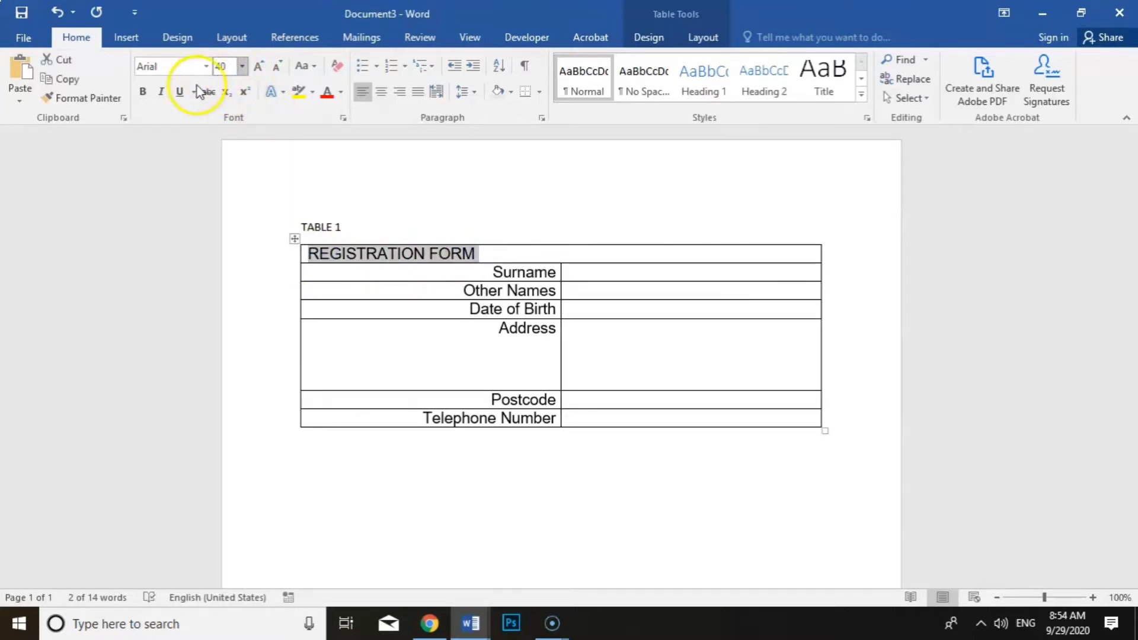
left_click(143, 91)
left_click(380, 92)
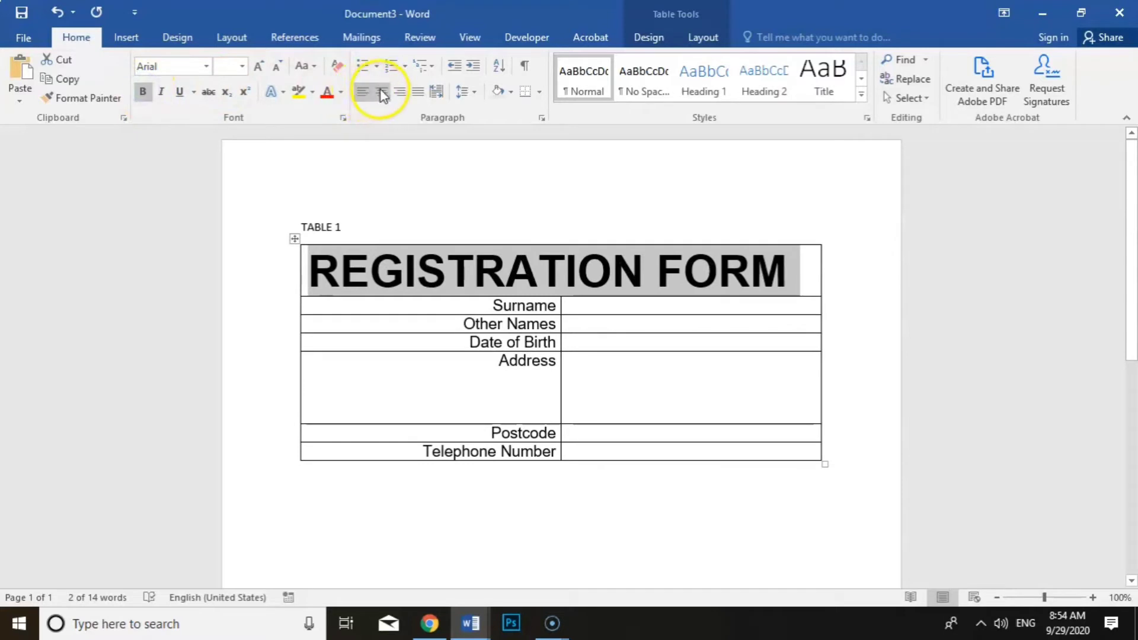
left_click(648, 360)
left_click(746, 495)
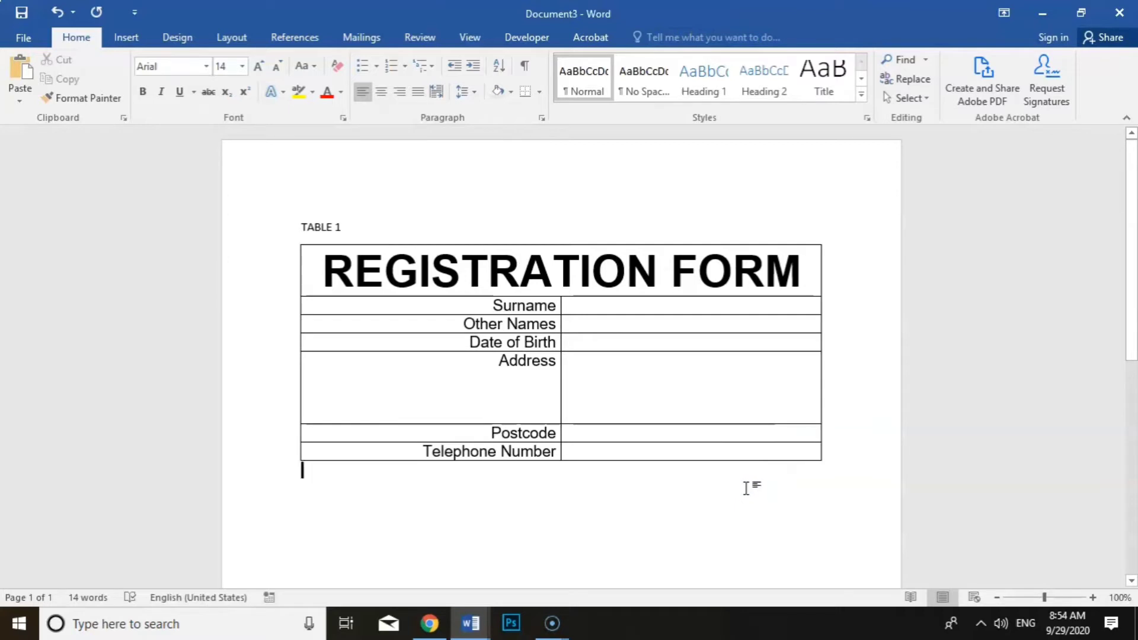
Shade the REGISTRATION FORM heading row and the label cells below it light grey
left_click_drag(325, 255, 802, 278)
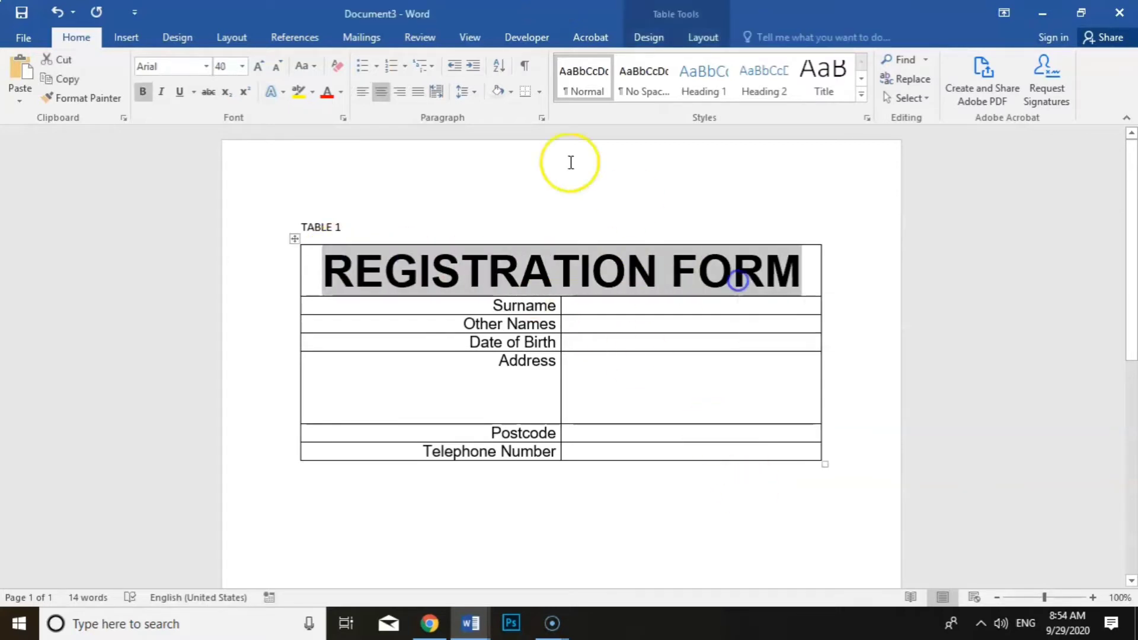
left_click(510, 91)
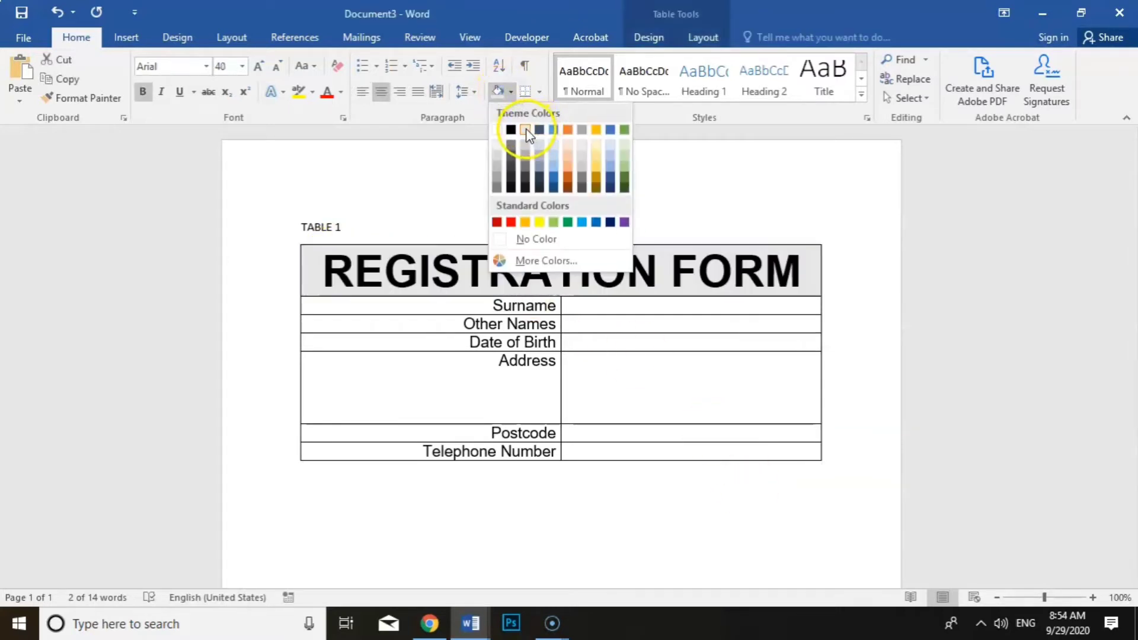
left_click(525, 129)
left_click_drag(439, 304, 458, 450)
left_click(502, 94)
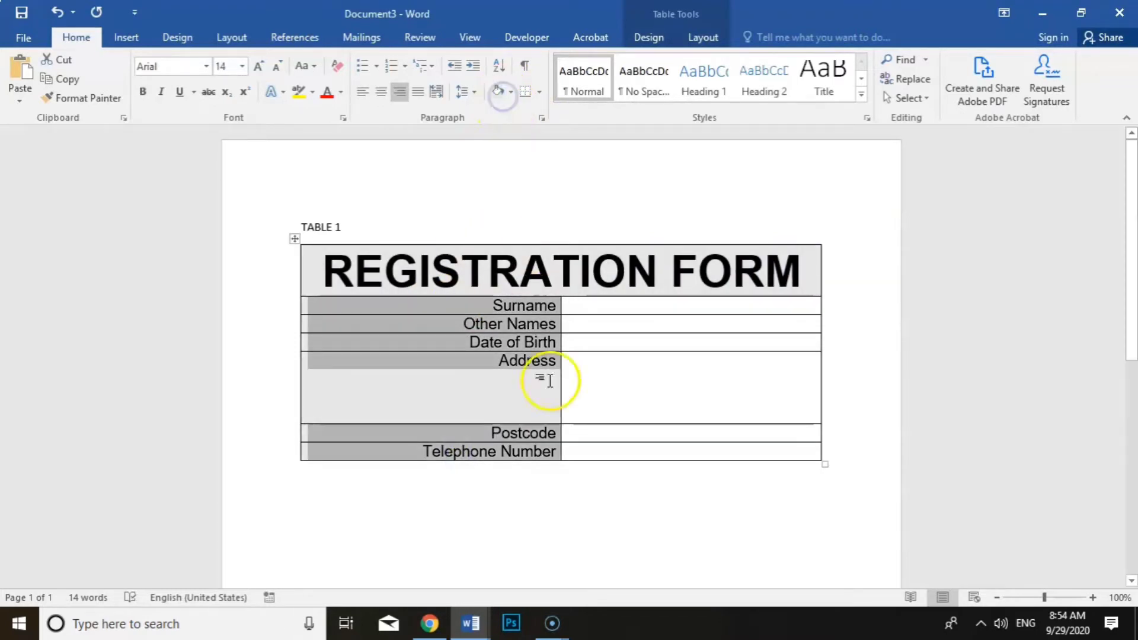
left_click(556, 541)
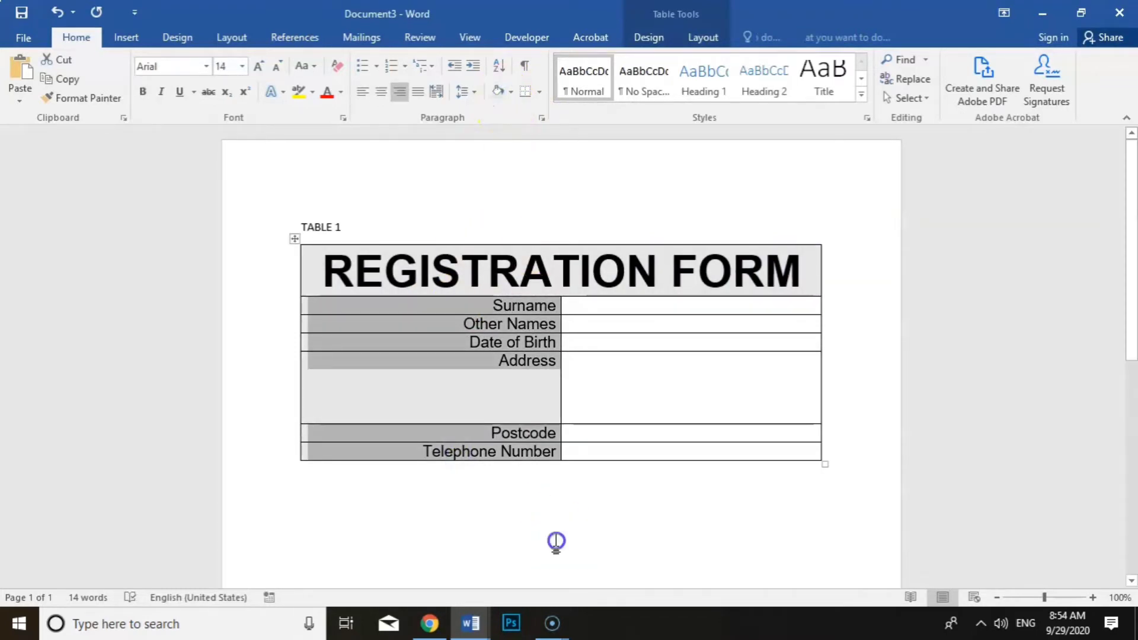
Apply a black 3 pt outside border around the whole registration form table under TABLE 1
left_click(294, 240)
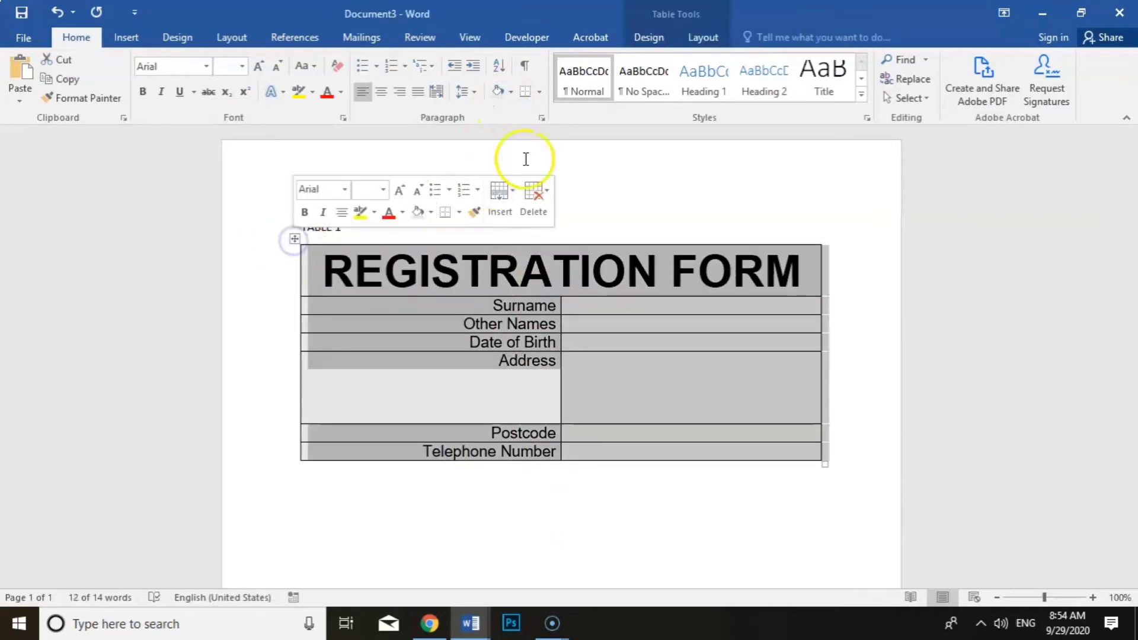
left_click(651, 38)
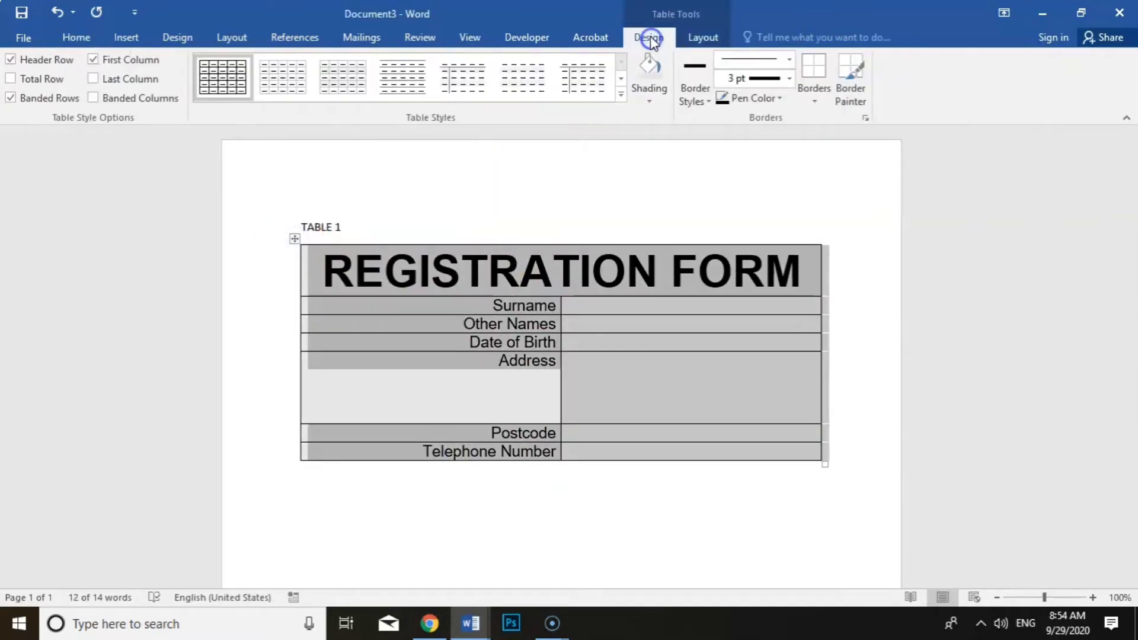
left_click(738, 100)
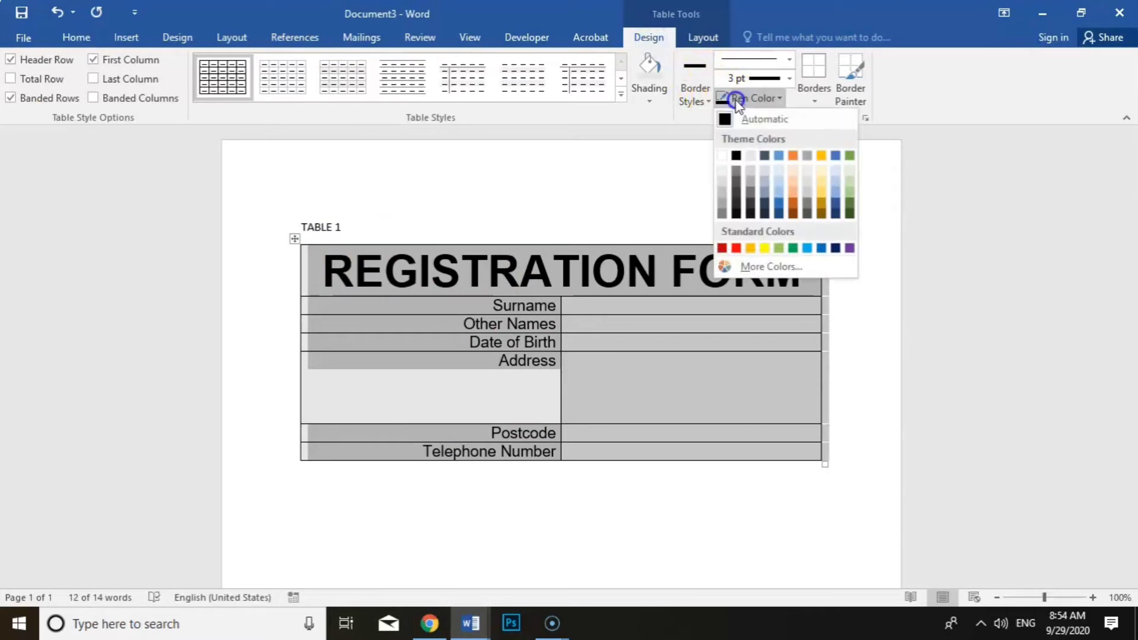
left_click(736, 156)
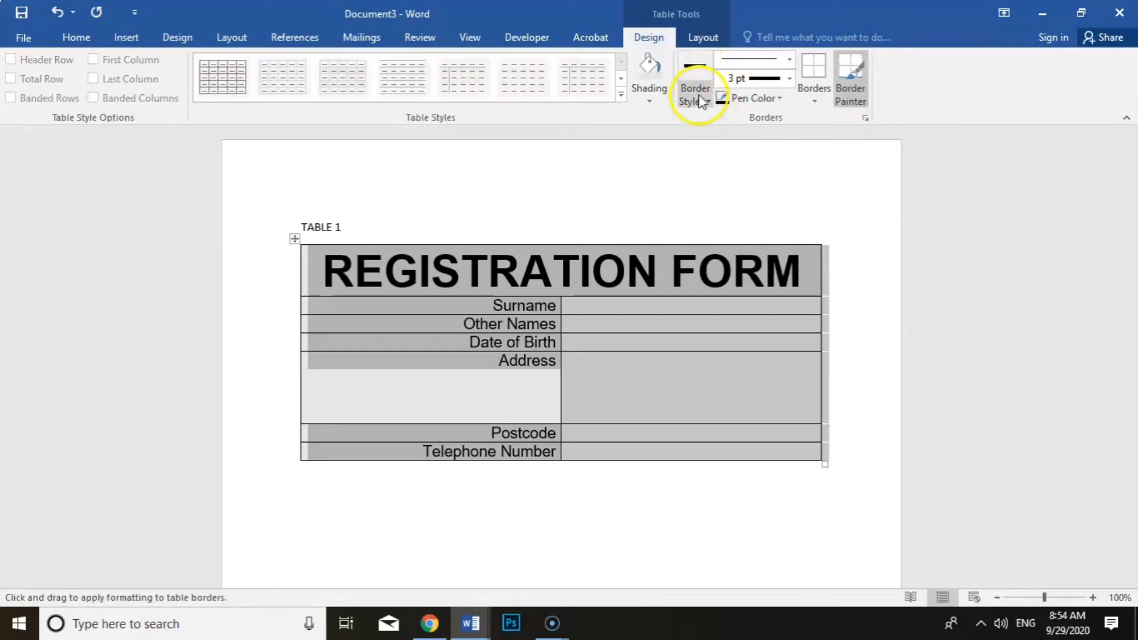
left_click(788, 80)
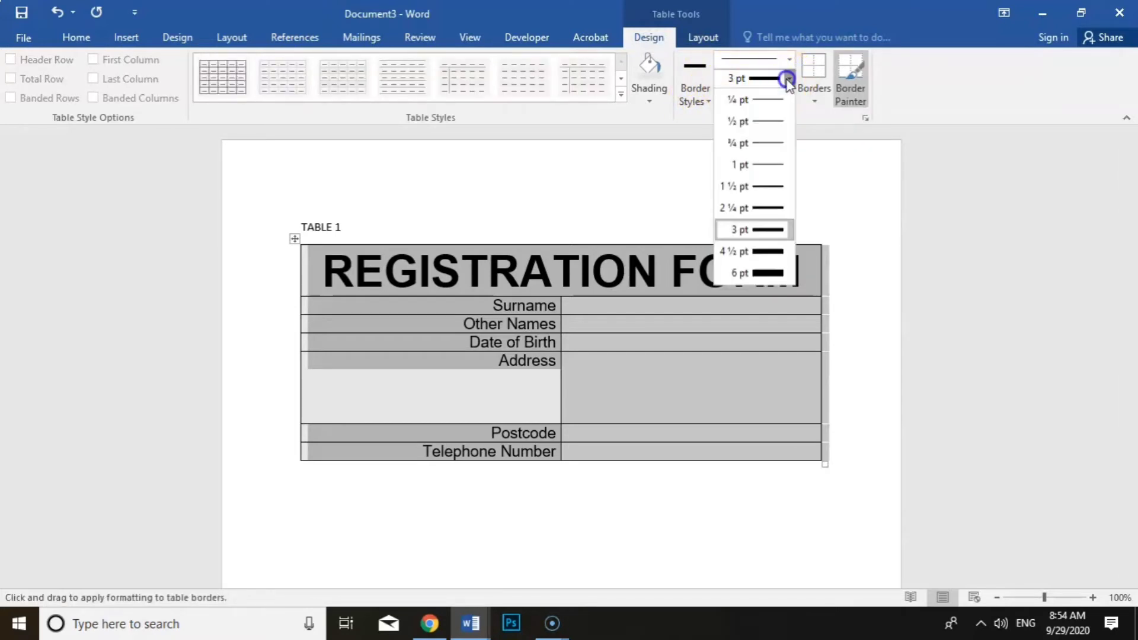
left_click(758, 232)
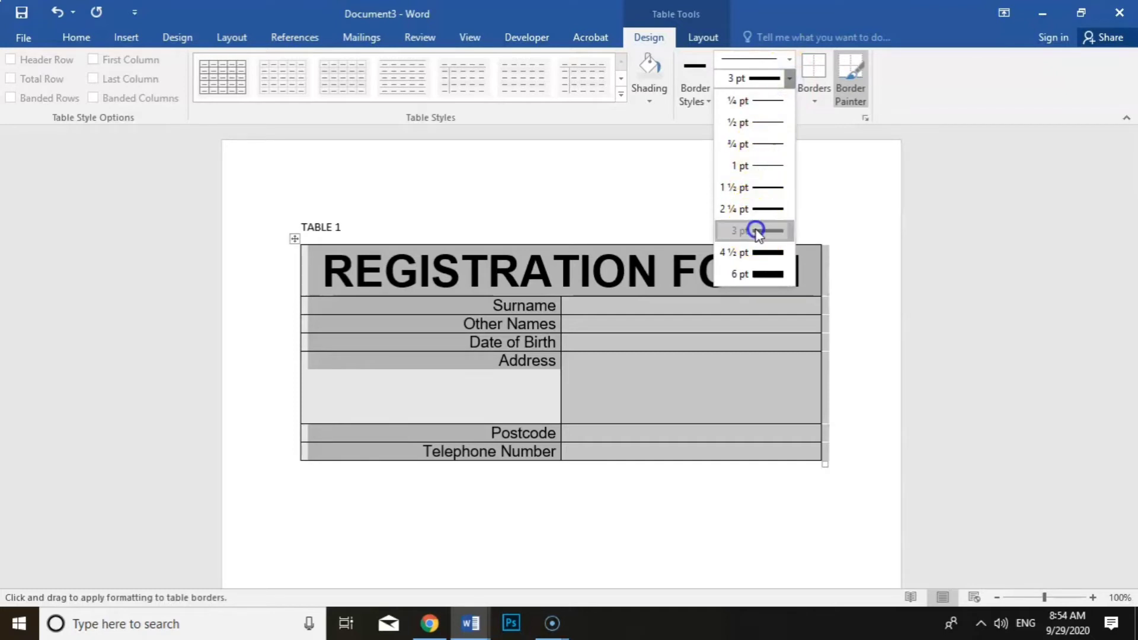
left_click(815, 100)
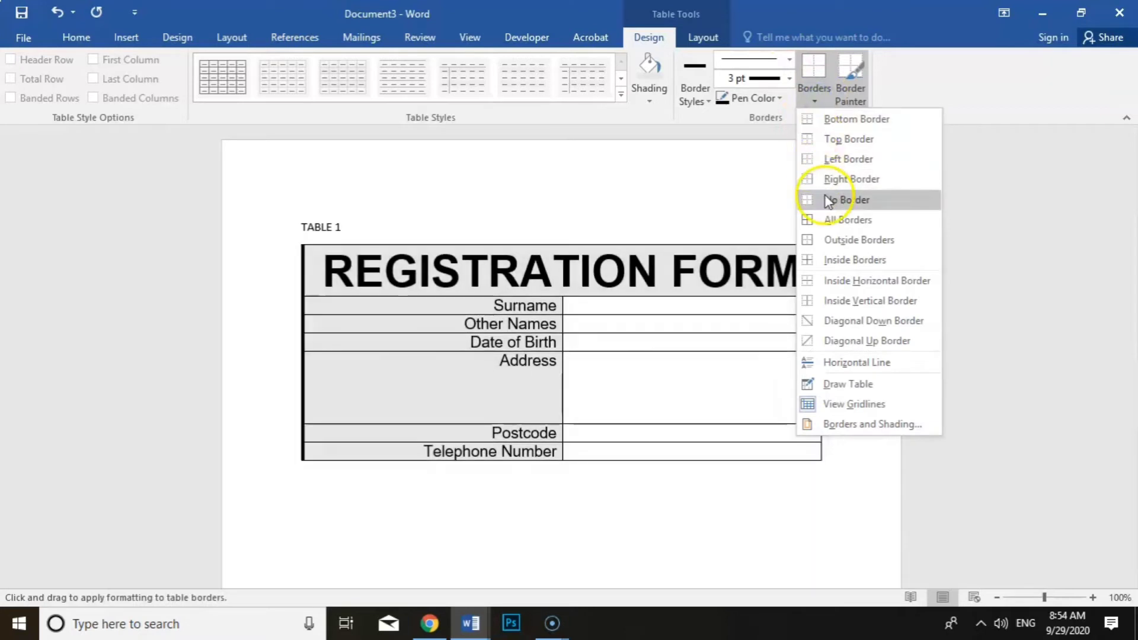
left_click(832, 241)
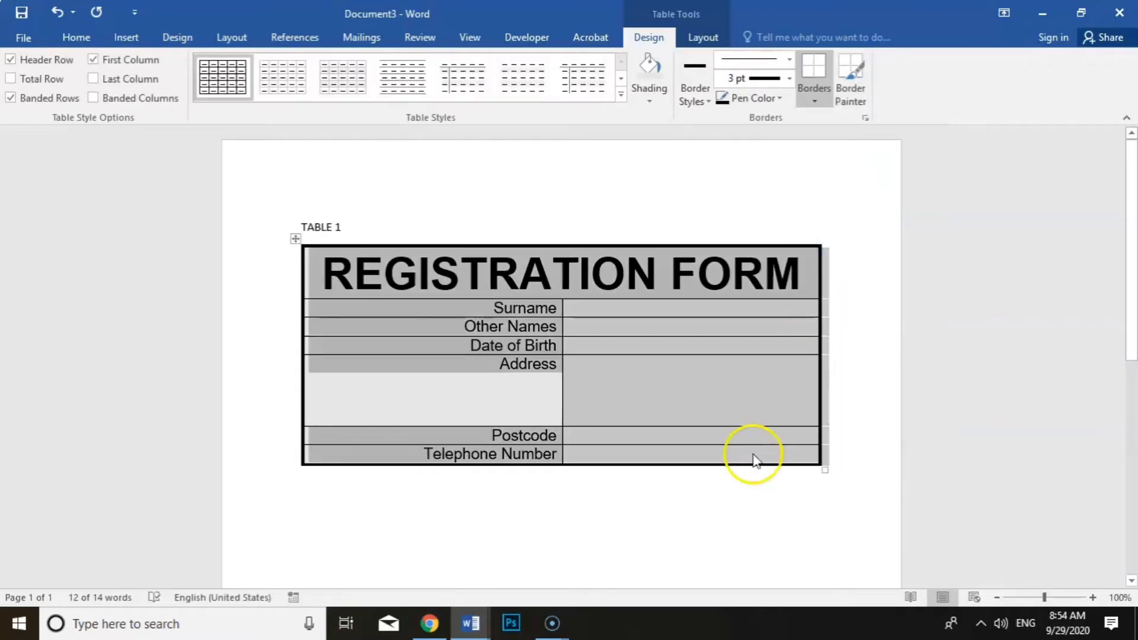
left_click(716, 525)
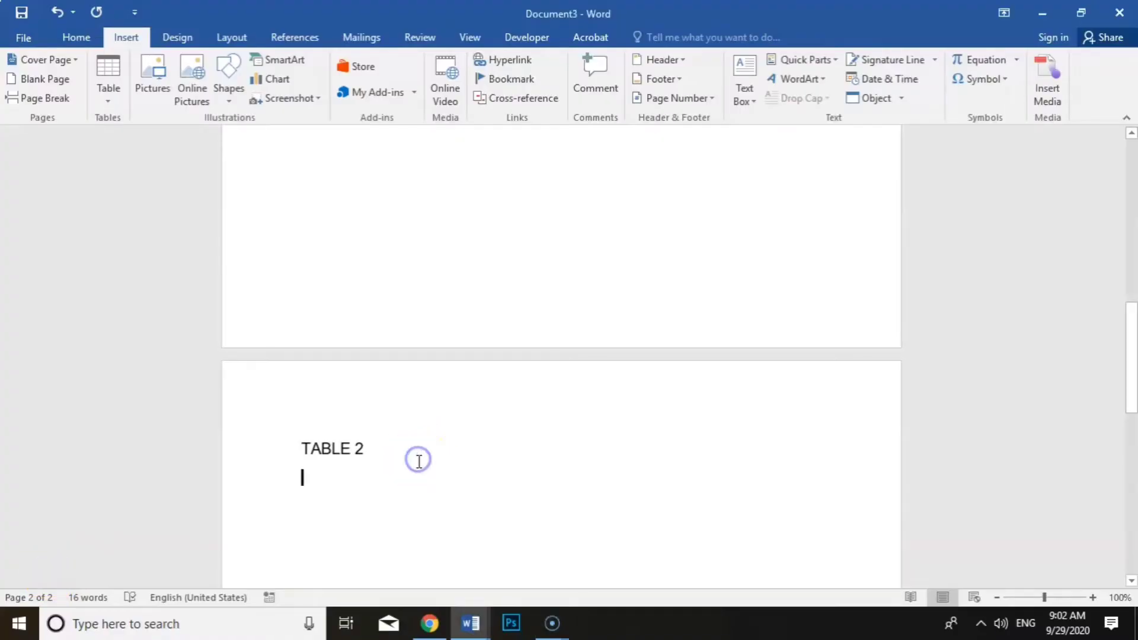
Insert a table with 4 columns and 8 rows below the TABLE 2 caption
scroll(421, 460, "down", 3)
scroll(419, 465, "down", 2)
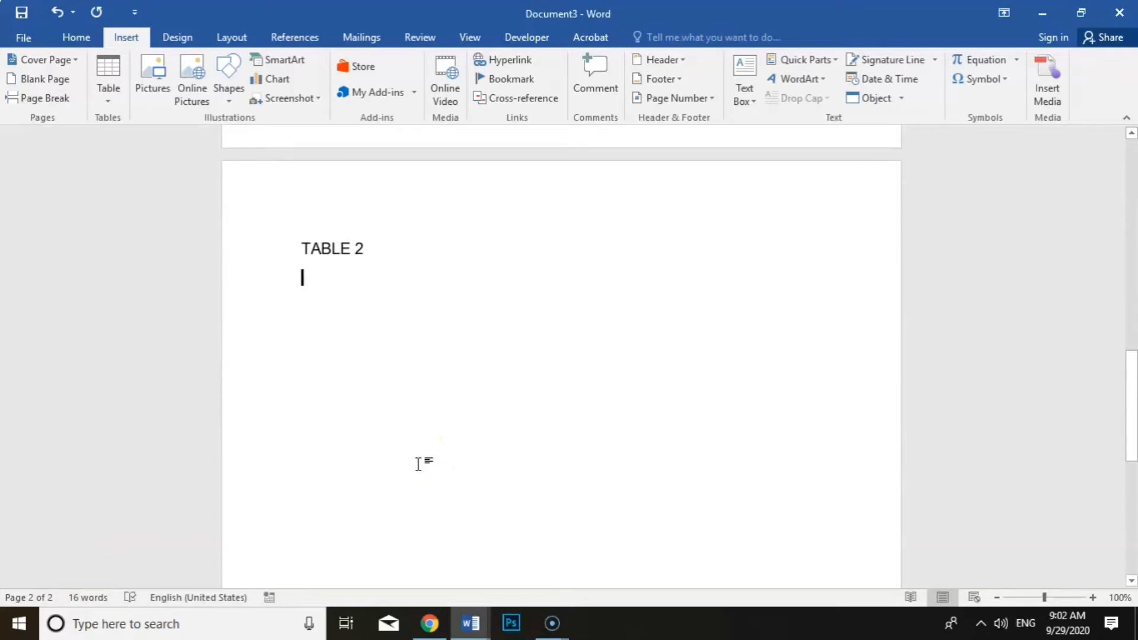
left_click(108, 99)
left_click(142, 269)
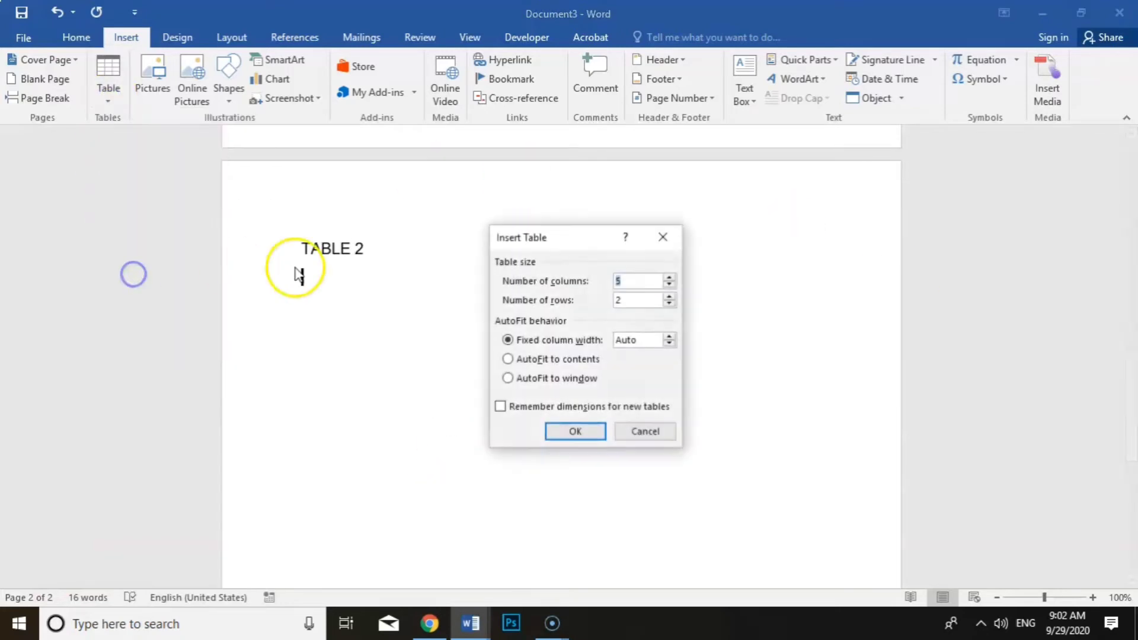
left_click(617, 301)
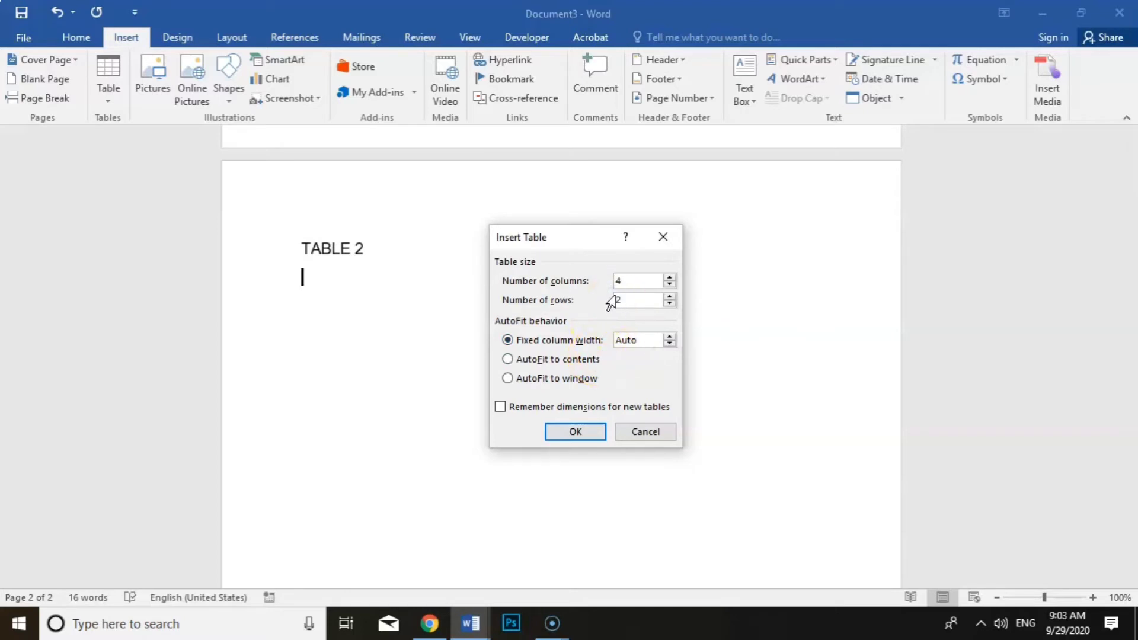
double_click(620, 300)
type("8")
left_click(598, 444)
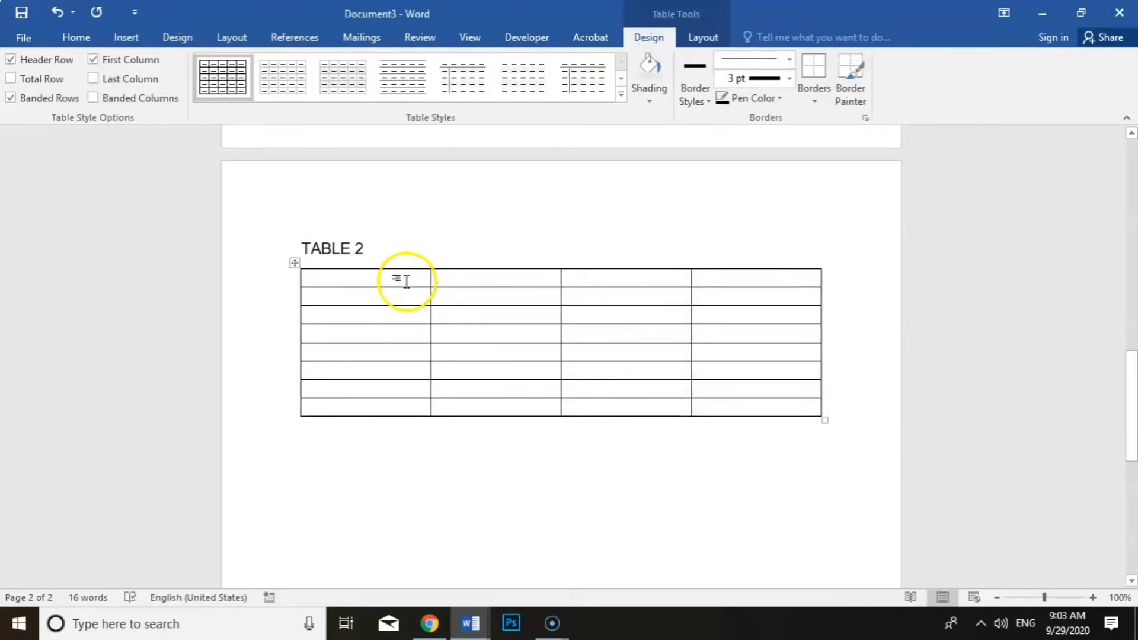
Merge the four cells of the new table's top row and enter the heading REGISTRATION FORM in it
left_click_drag(399, 280, 698, 279)
right_click(699, 280)
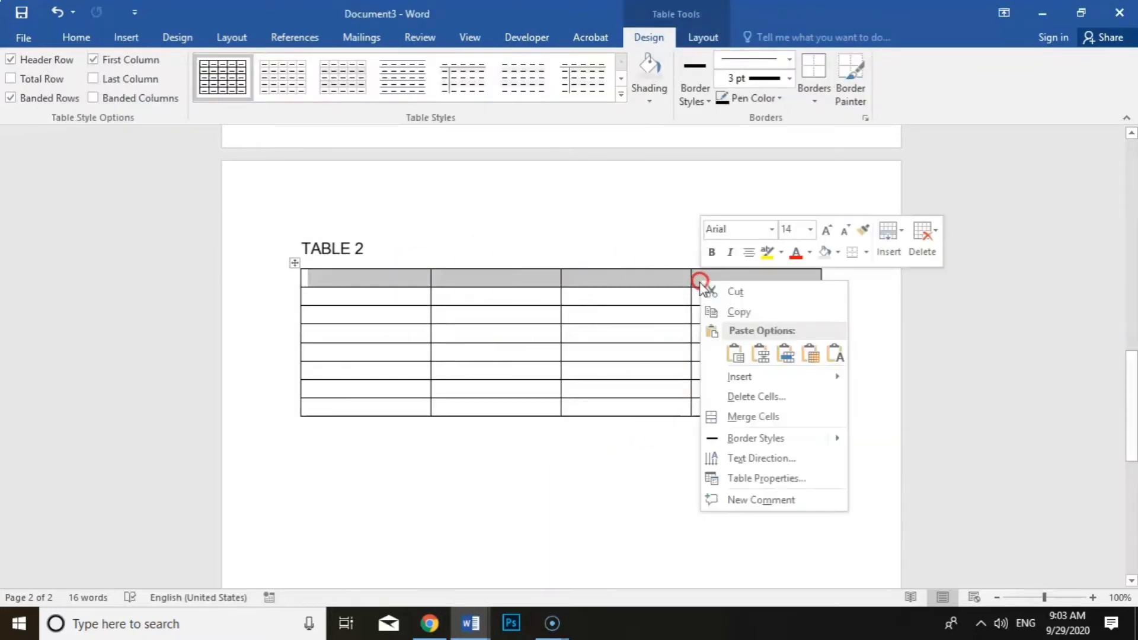
left_click(733, 416)
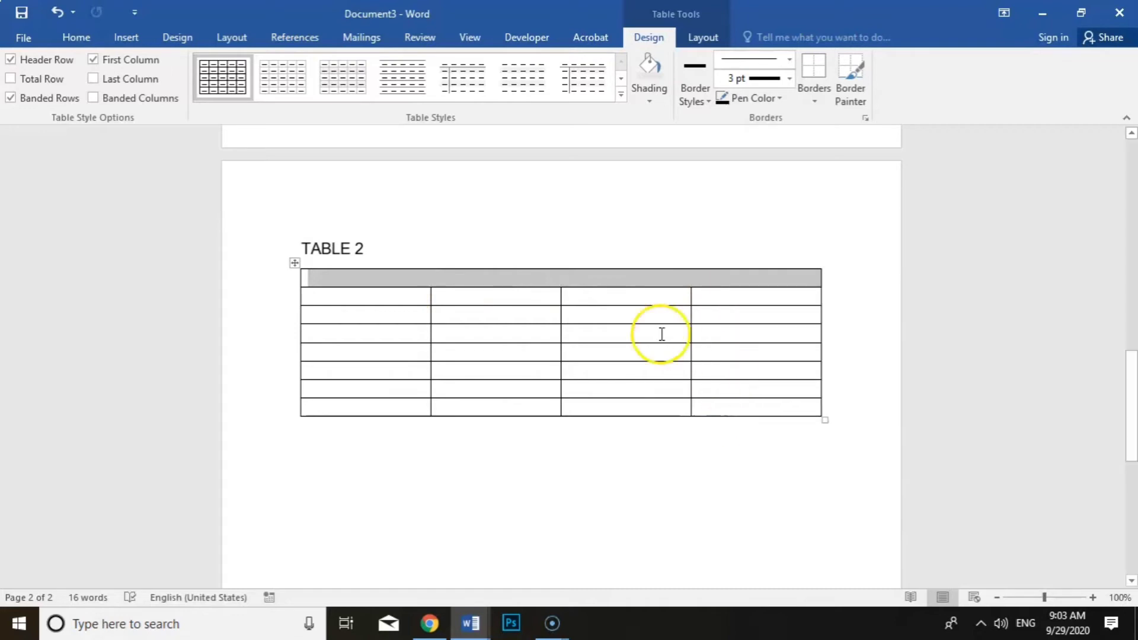
left_click(509, 281)
type("REGIST")
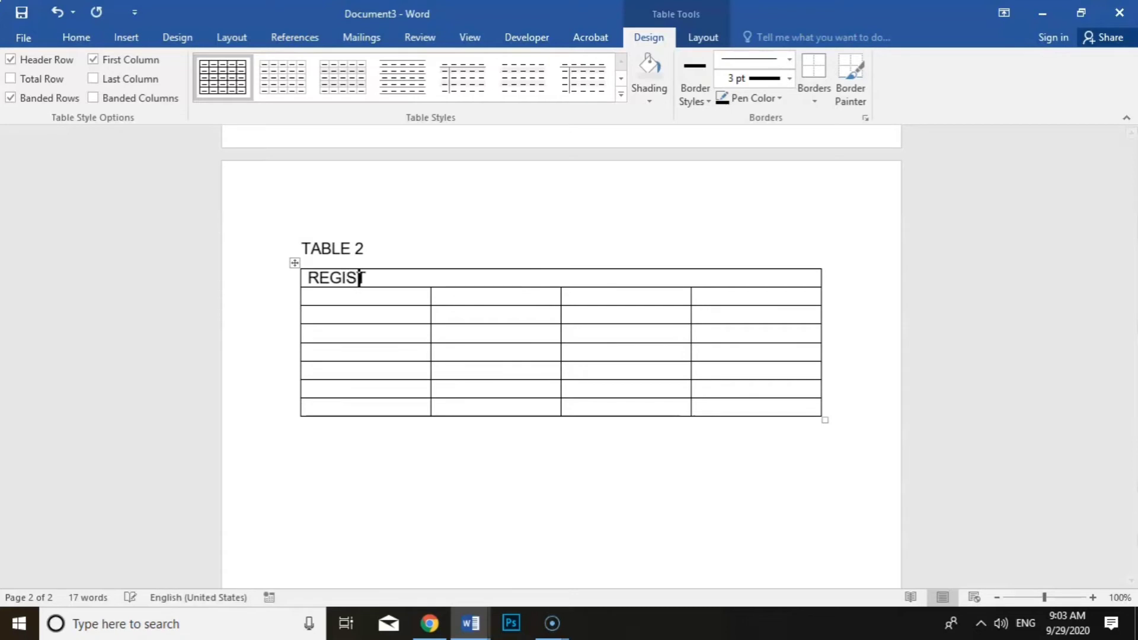
type("RATION FORM")
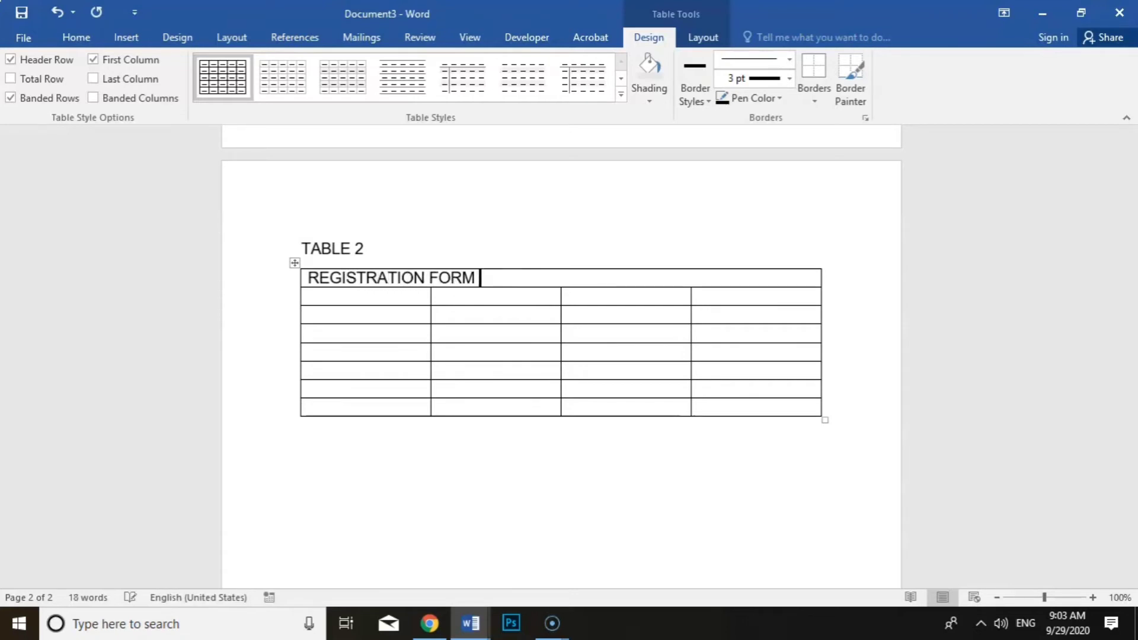
Format the REGISTRATION FORM heading in TABLE 2 at font size 40, bold and centred
left_click_drag(483, 279, 320, 285)
left_click(76, 37)
left_click(242, 66)
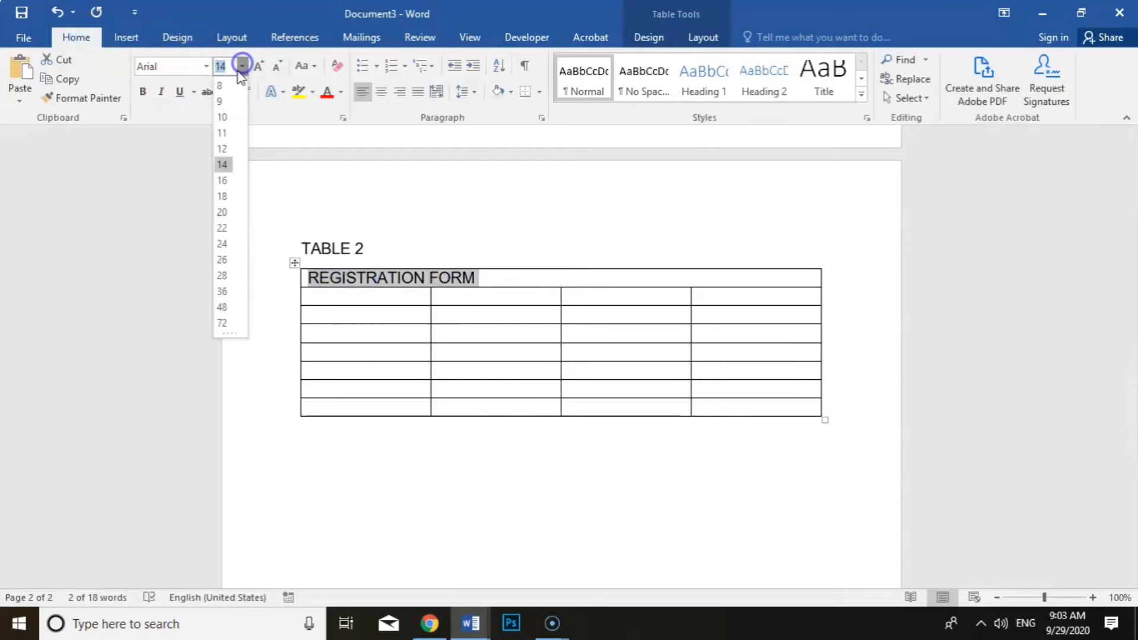
type("40")
key("Return")
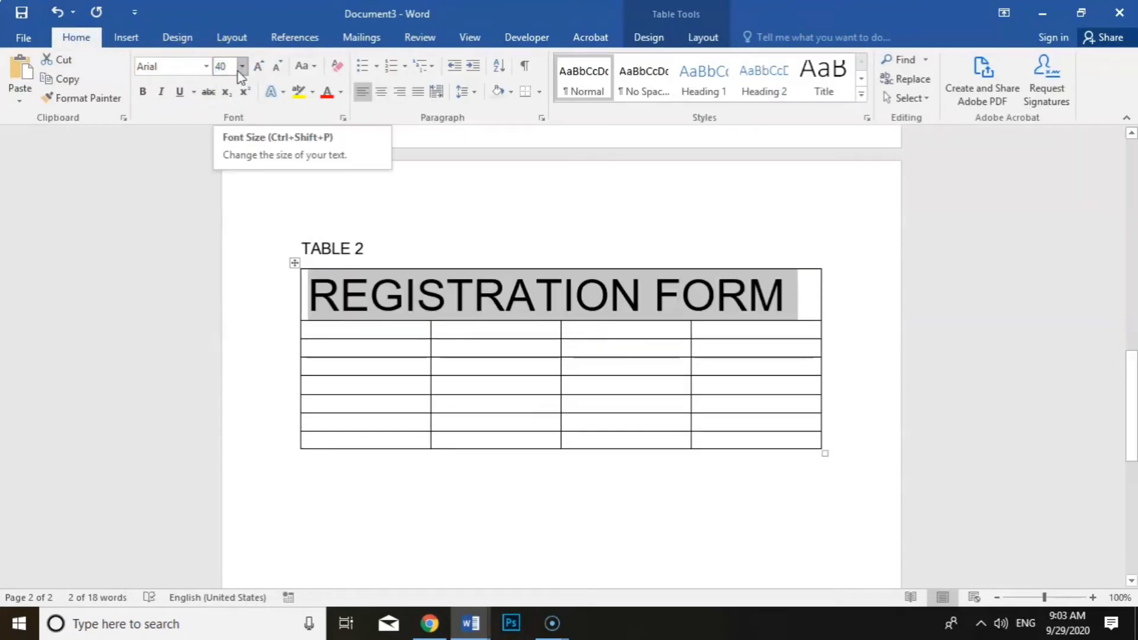
left_click(145, 94)
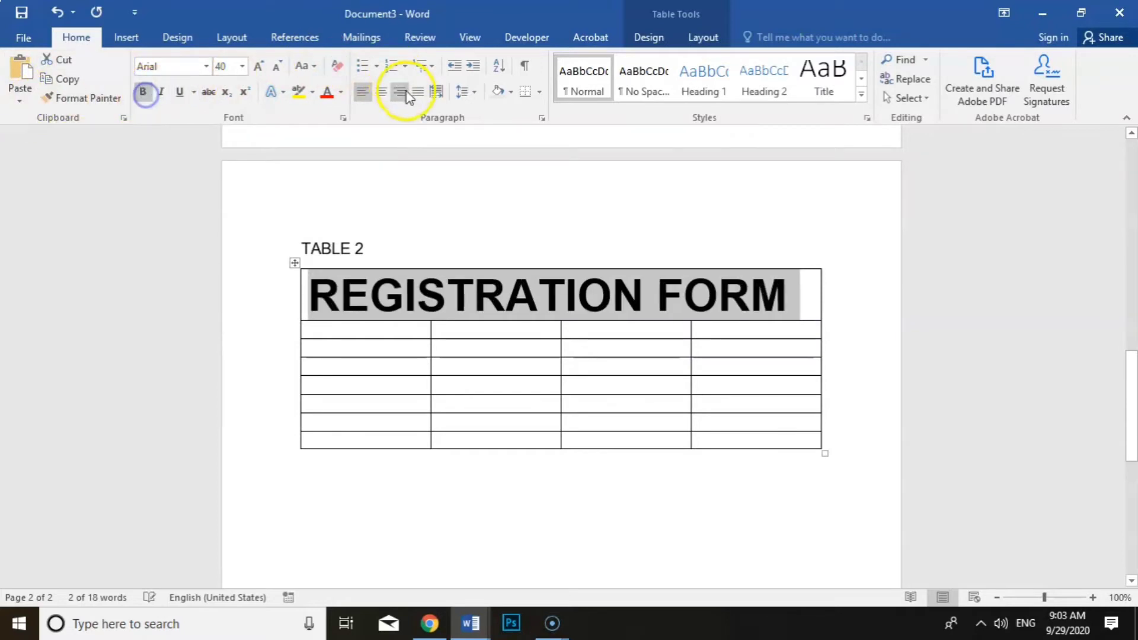
left_click(381, 92)
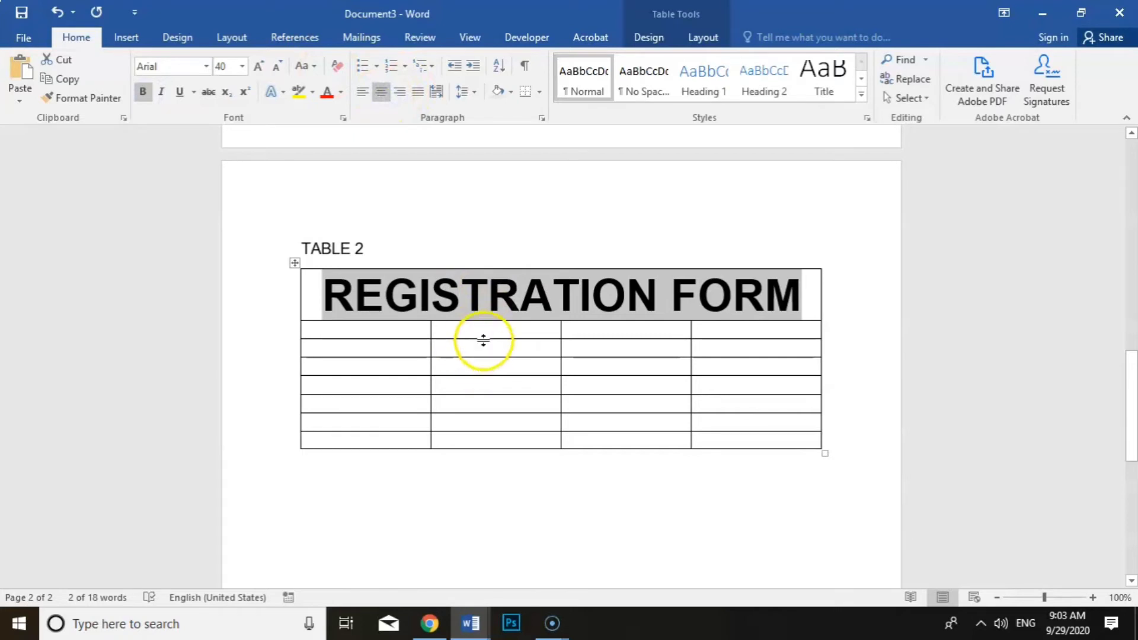
Enter the labels Surname, Other Name, Date of Birth, Address, Postcode and Telephone Number down the first column below the heading
left_click(407, 334)
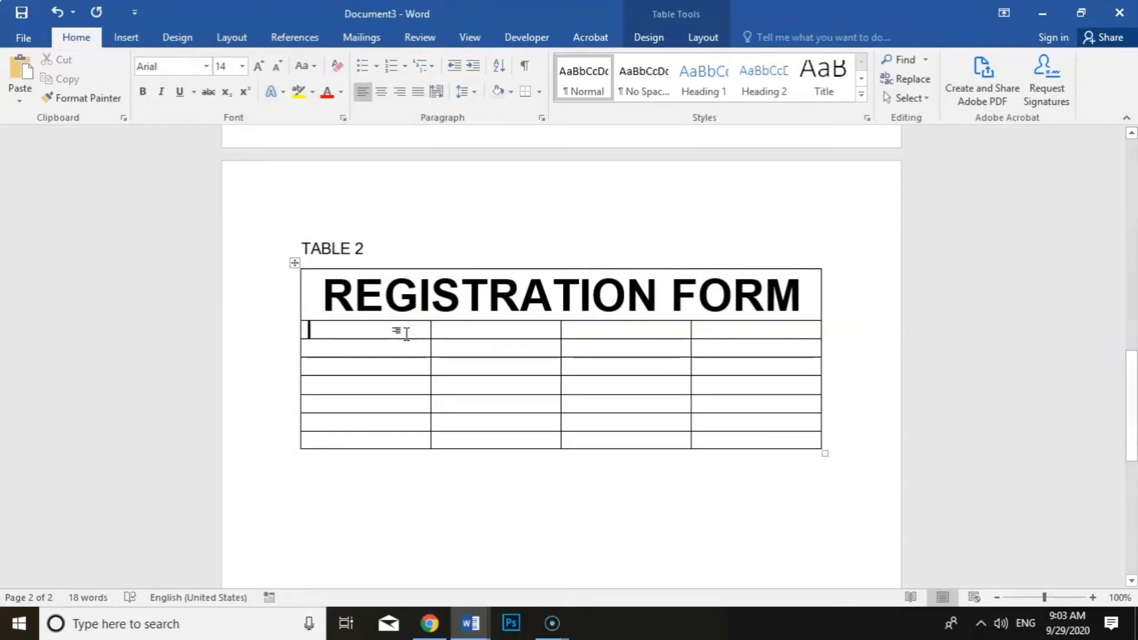
type("Surname")
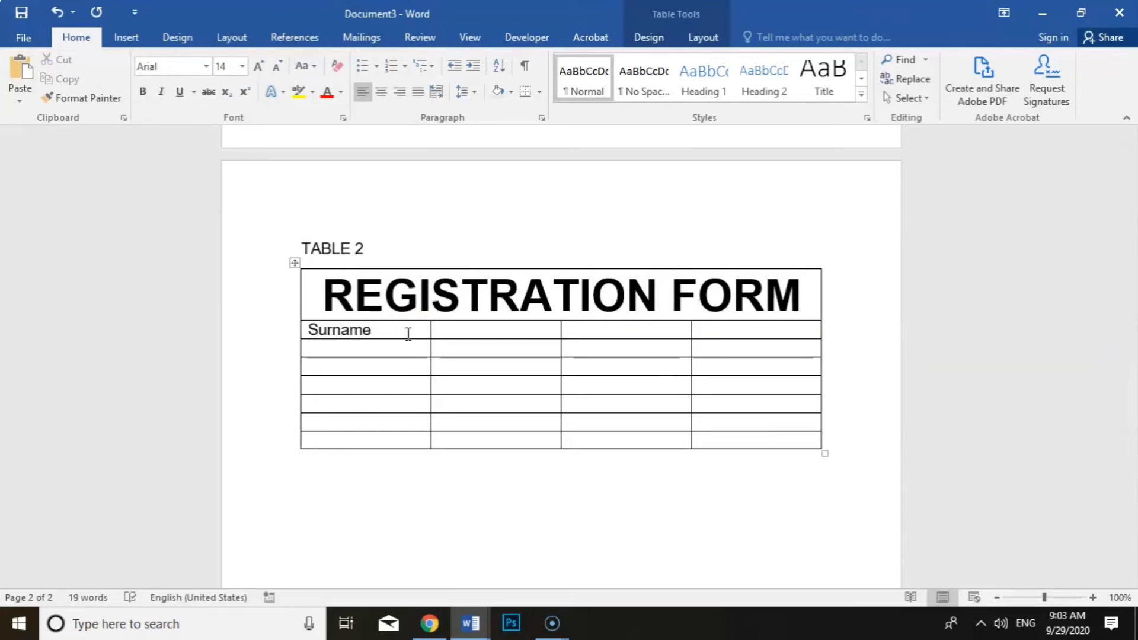
key("Down")
type("Othe")
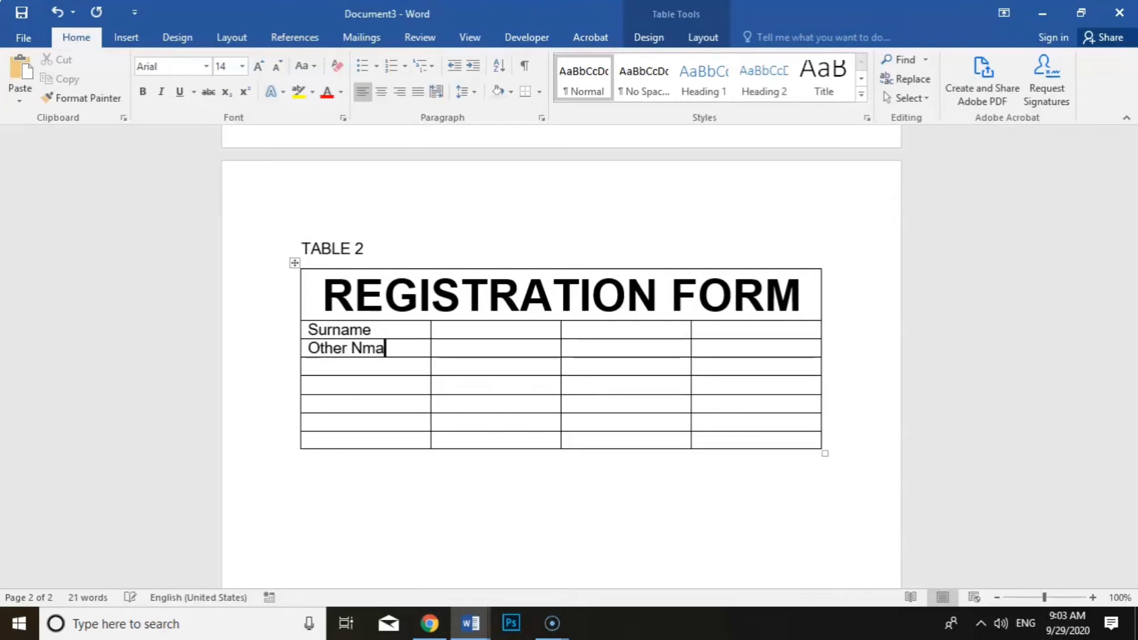
key("Tab")
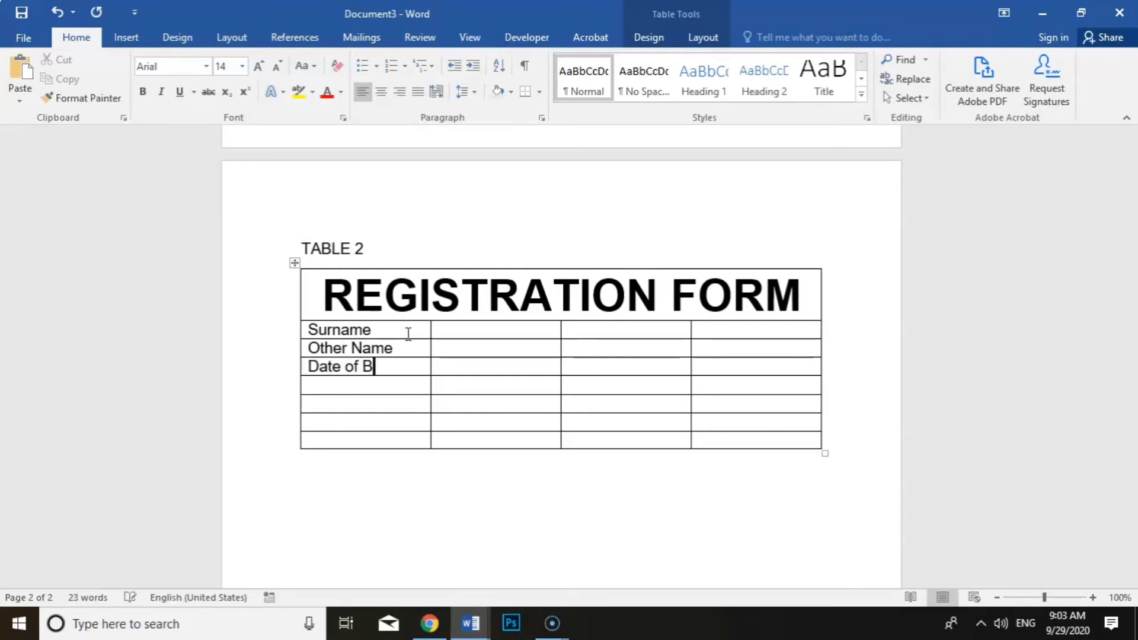
key("Tab")
key("Tab")
key("Tab")
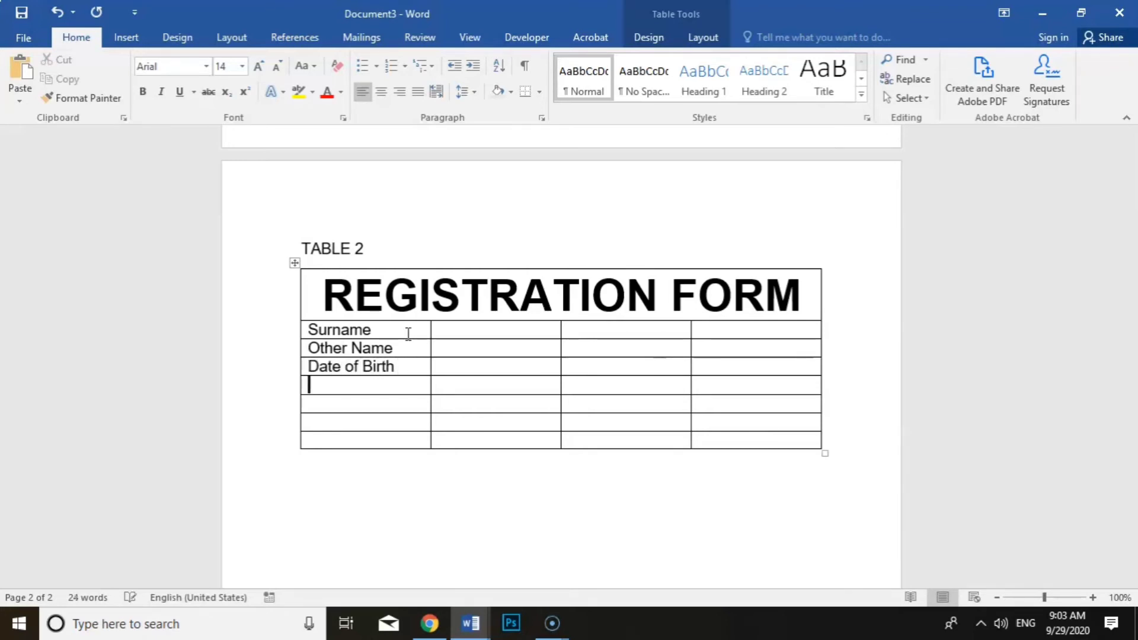
key("Tab")
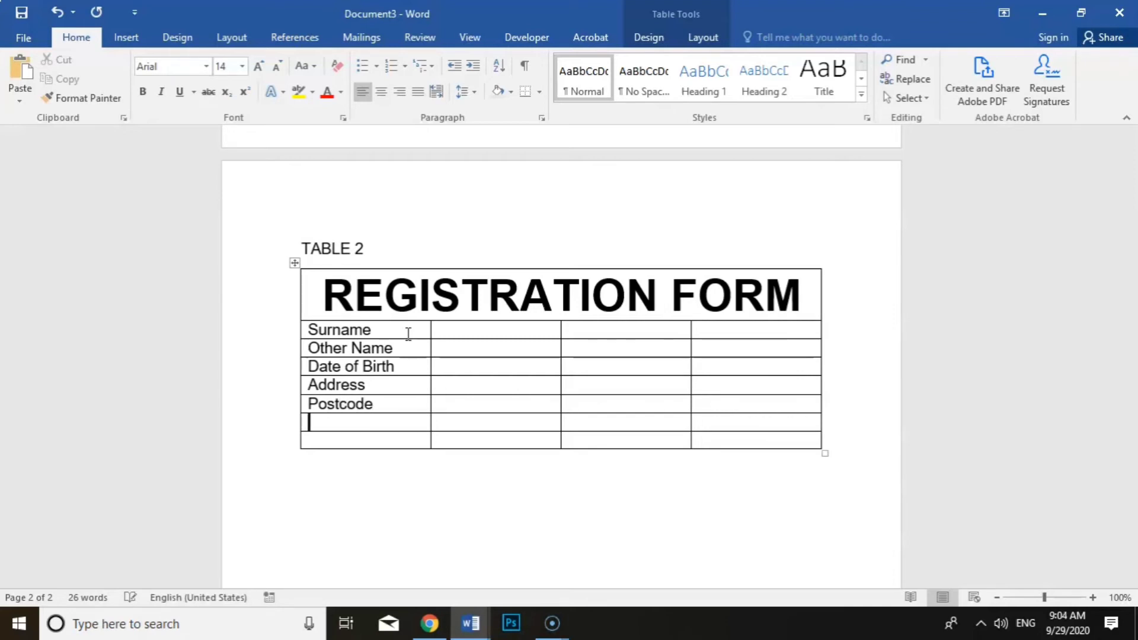
type("Telephone N")
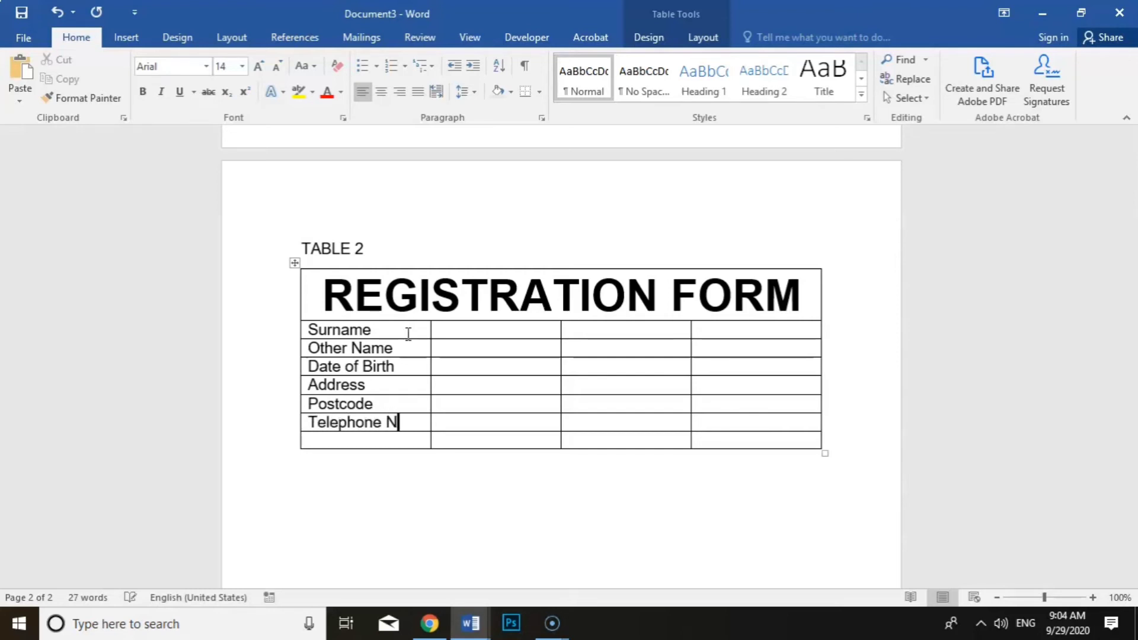
type("umber")
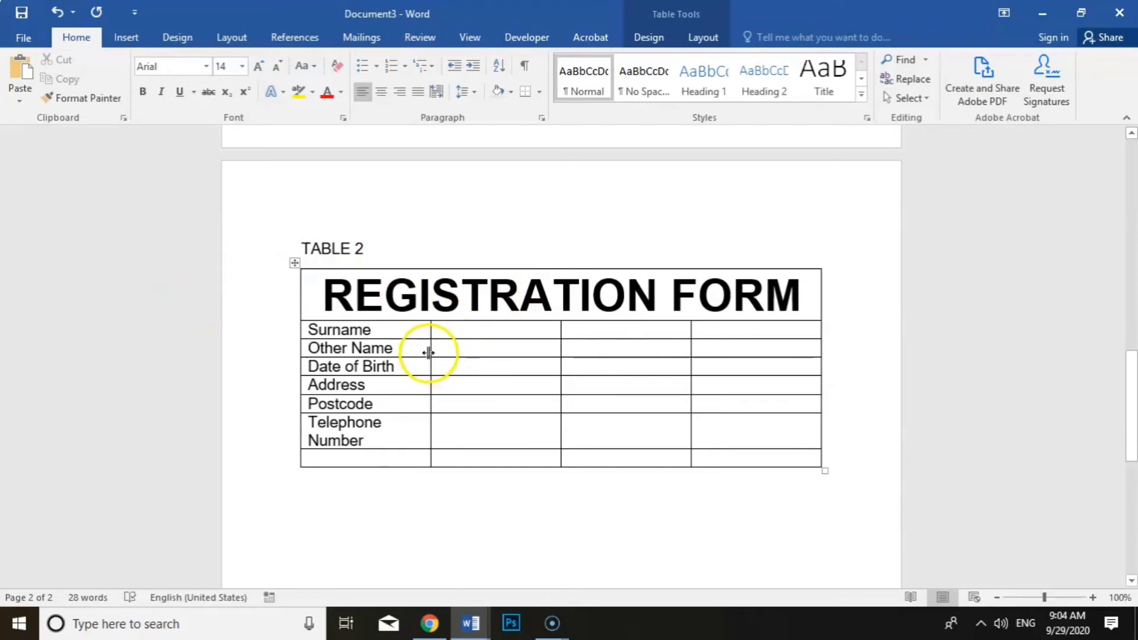
Widen the label column so Telephone Number fits on one line, and right-align the labels from Surname to Telephone Number
left_click_drag(428, 353, 458, 358)
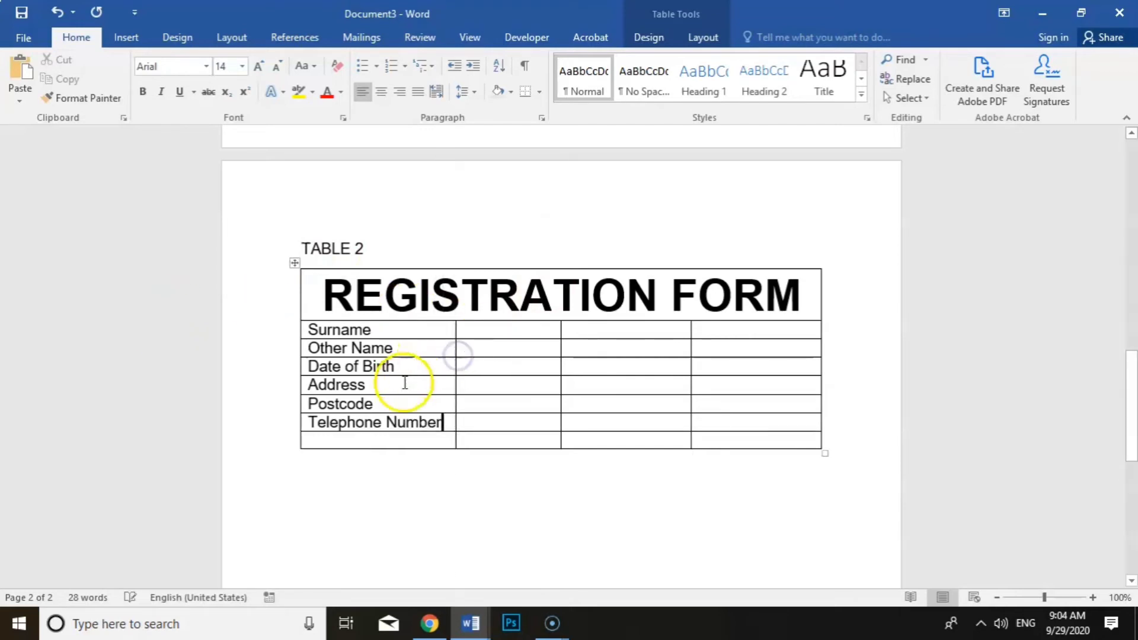
left_click_drag(299, 330, 427, 421)
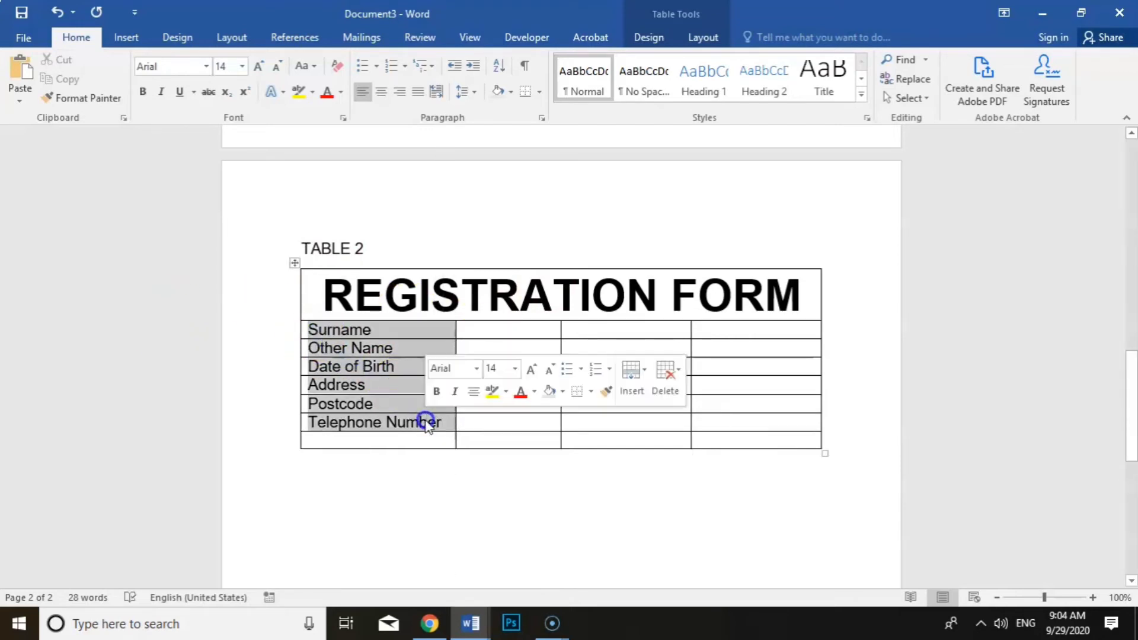
left_click(401, 92)
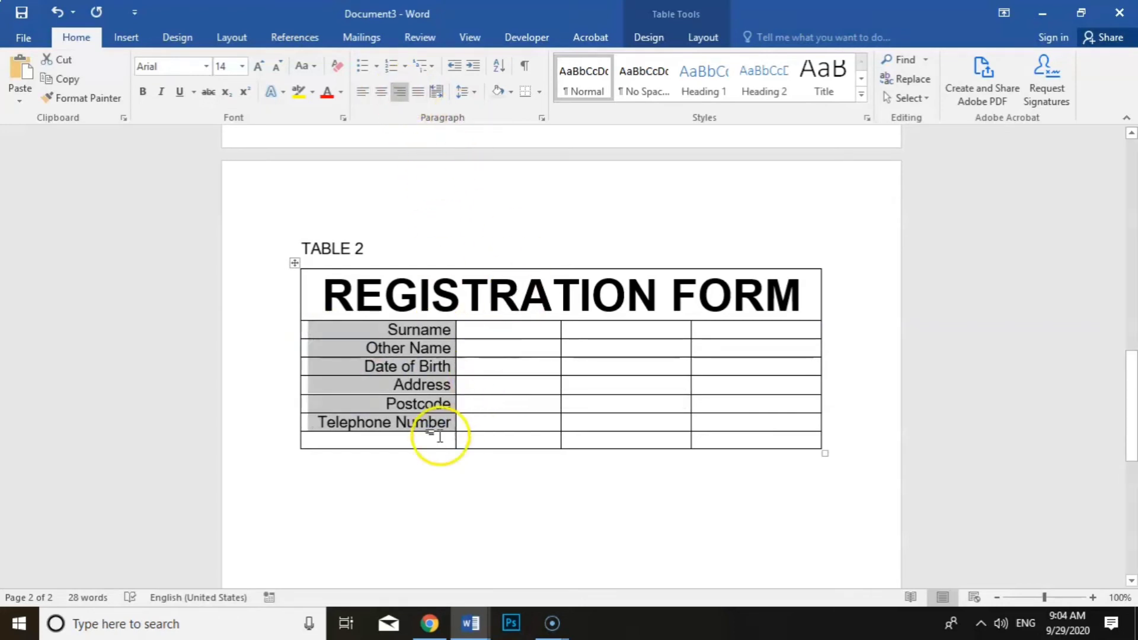
Merge the four cells of the empty row below Telephone Number into one cell
left_click_drag(414, 442, 711, 439)
right_click(714, 443)
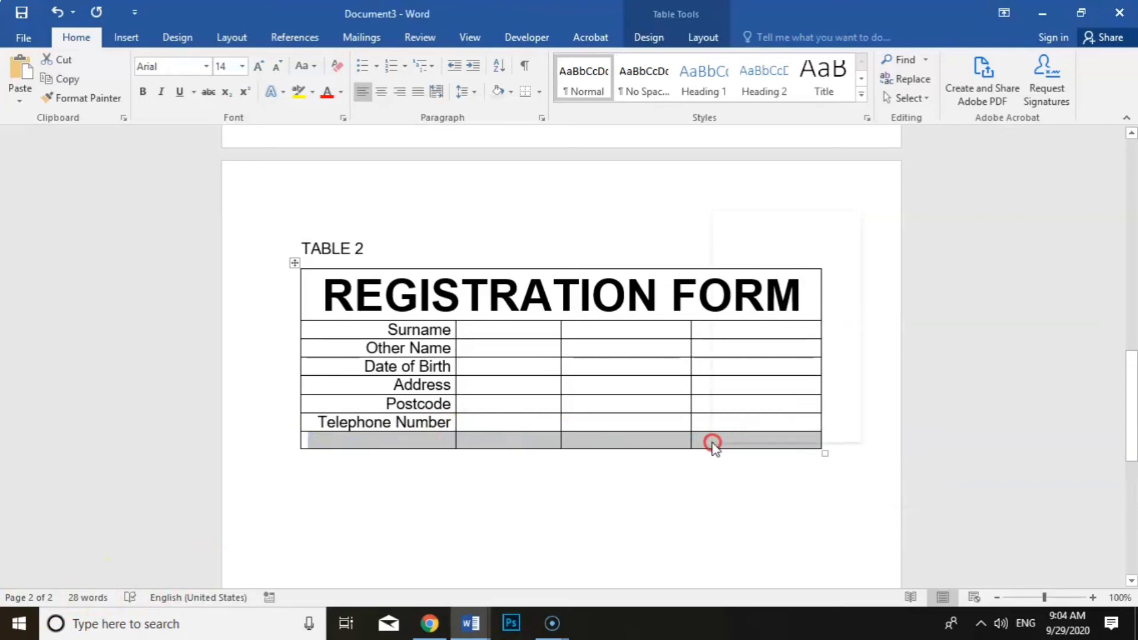
left_click(766, 349)
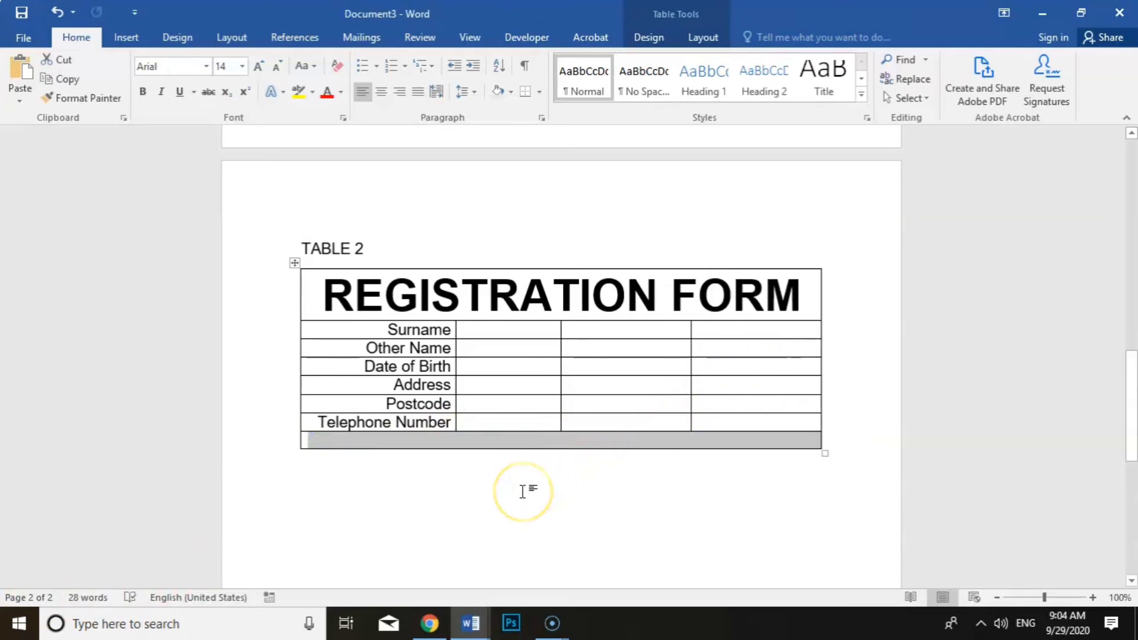
left_click(433, 444)
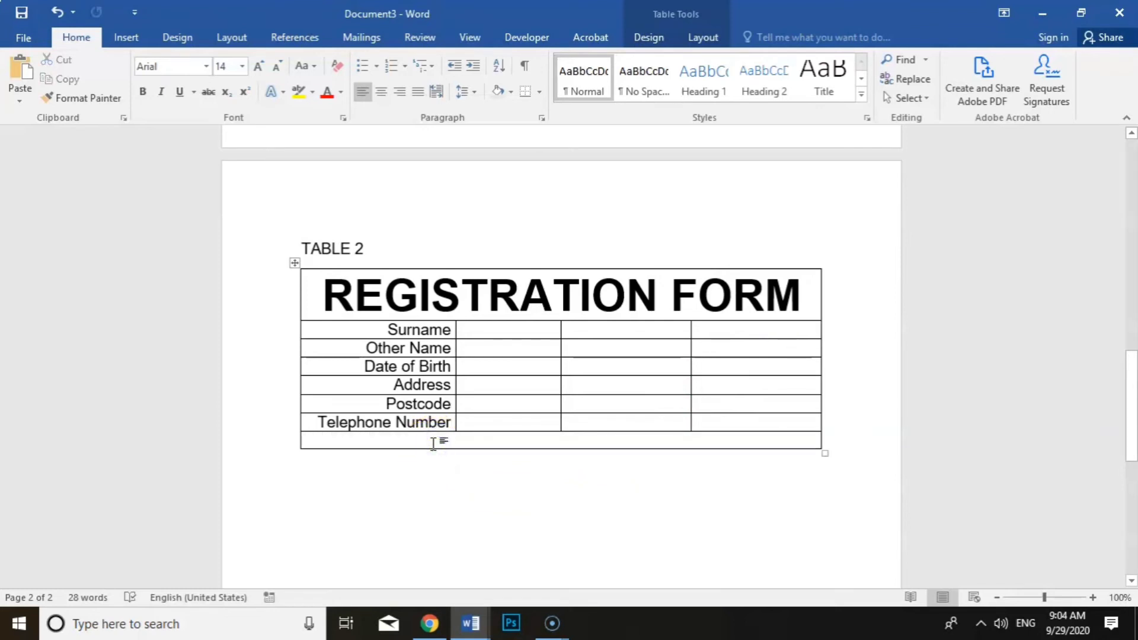
Enter "Please complete all the boxes." in the merged last row and format it at size 10, italic, underlined and centred
type("Please complete all the boxes.")
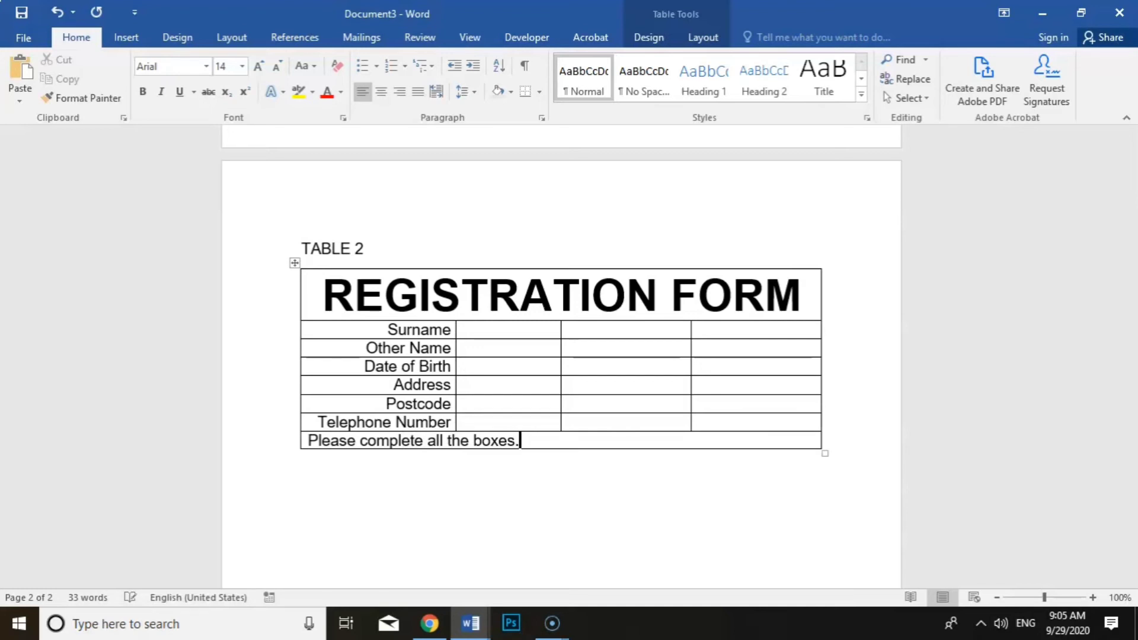
left_click_drag(536, 447, 400, 445)
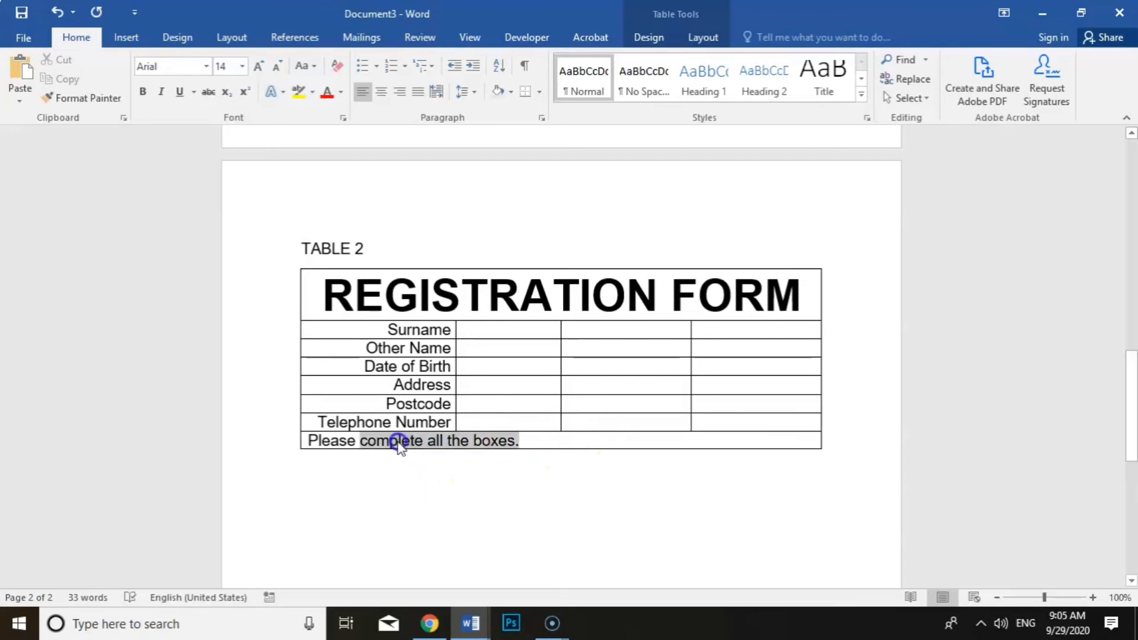
left_click_drag(325, 443, 325, 444)
left_click(225, 68)
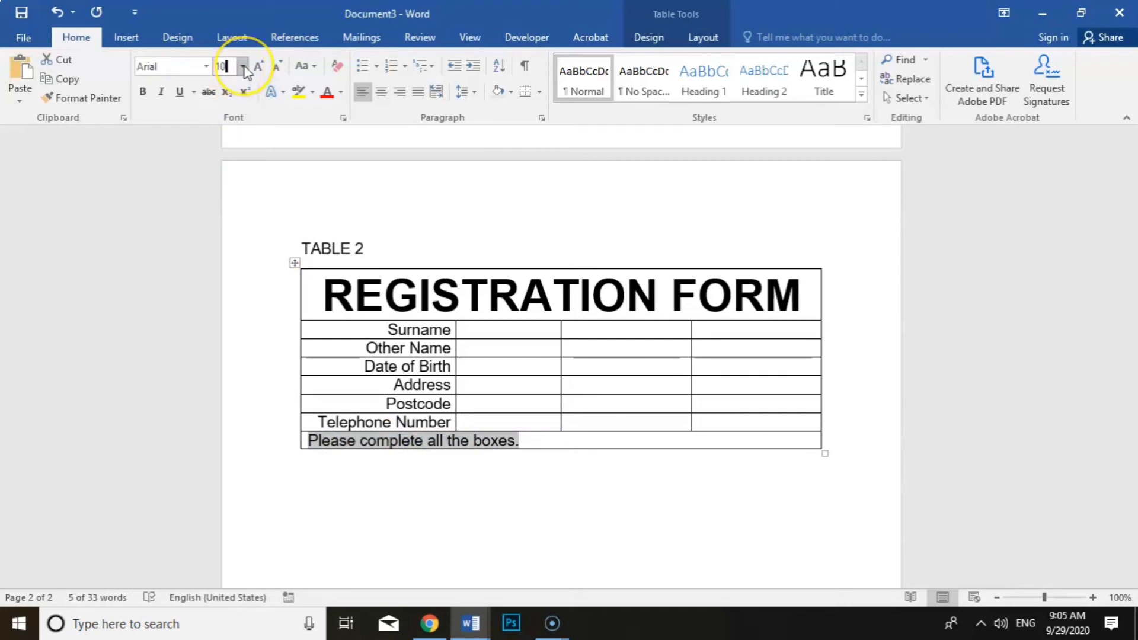
key("Return")
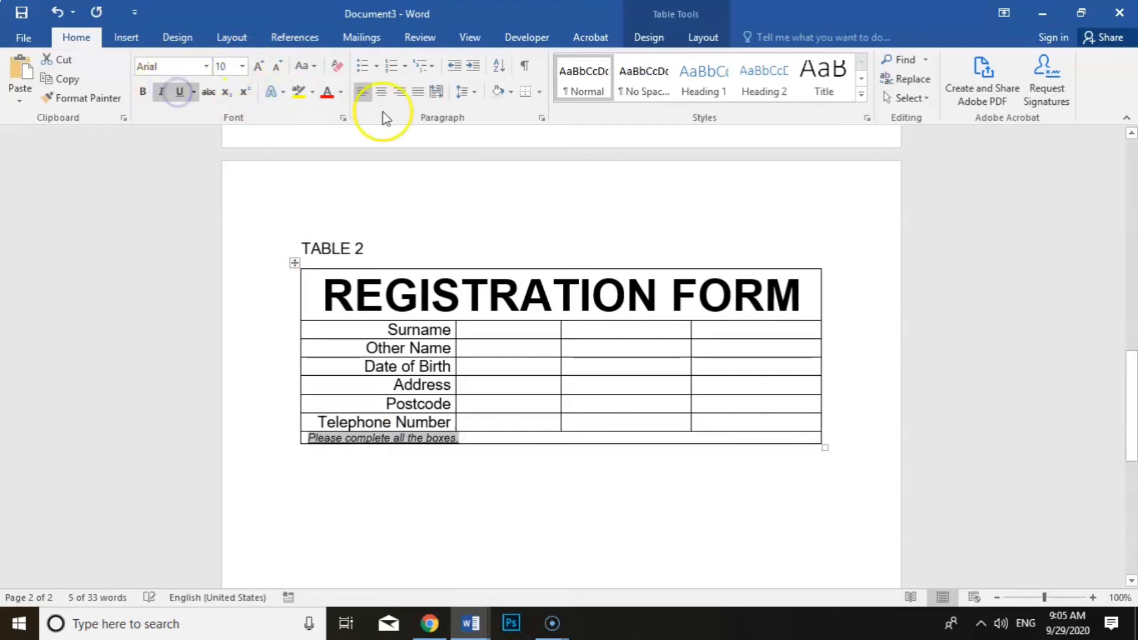
left_click(383, 93)
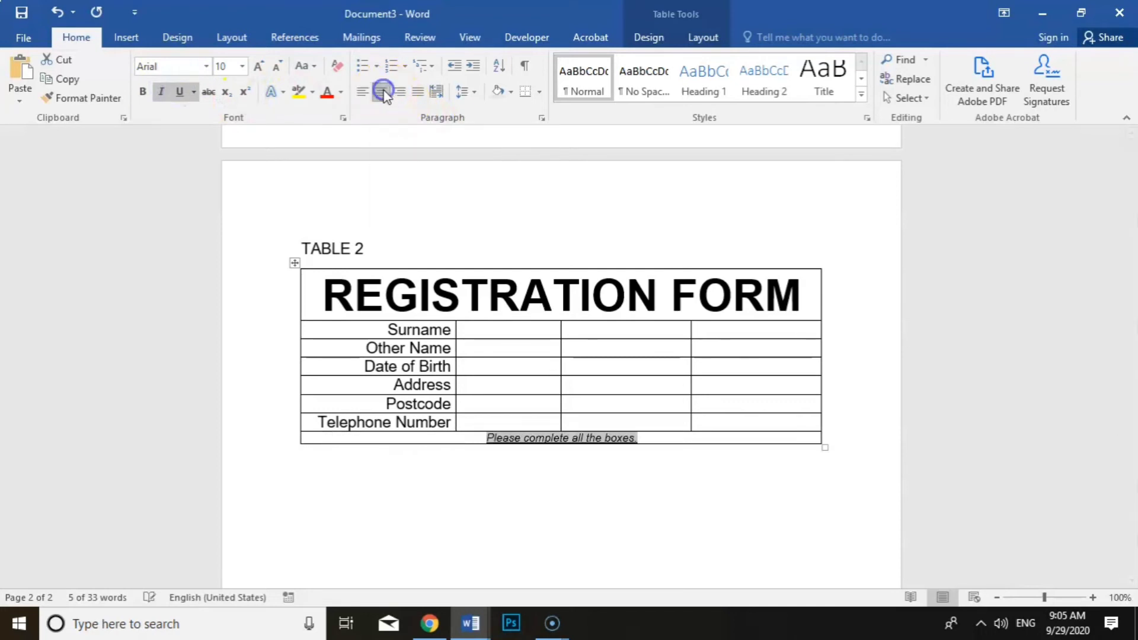
left_click(581, 506)
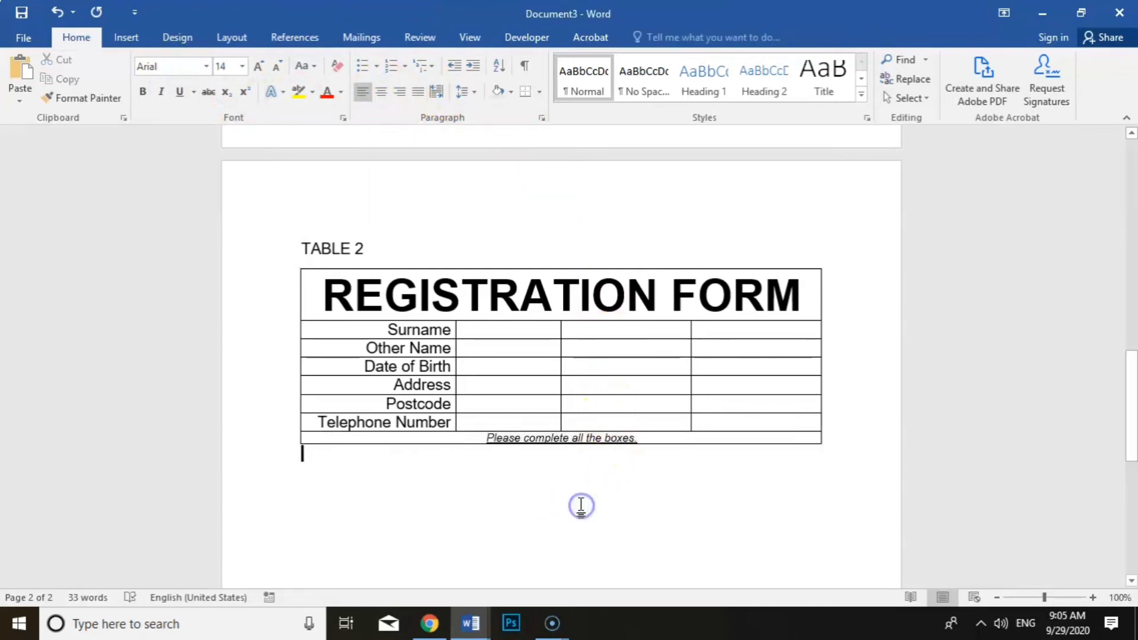
Shade the REGISTRATION FORM heading cell, the label cells from Surname to Telephone Number and the last row light grey
left_click_drag(317, 293, 765, 289)
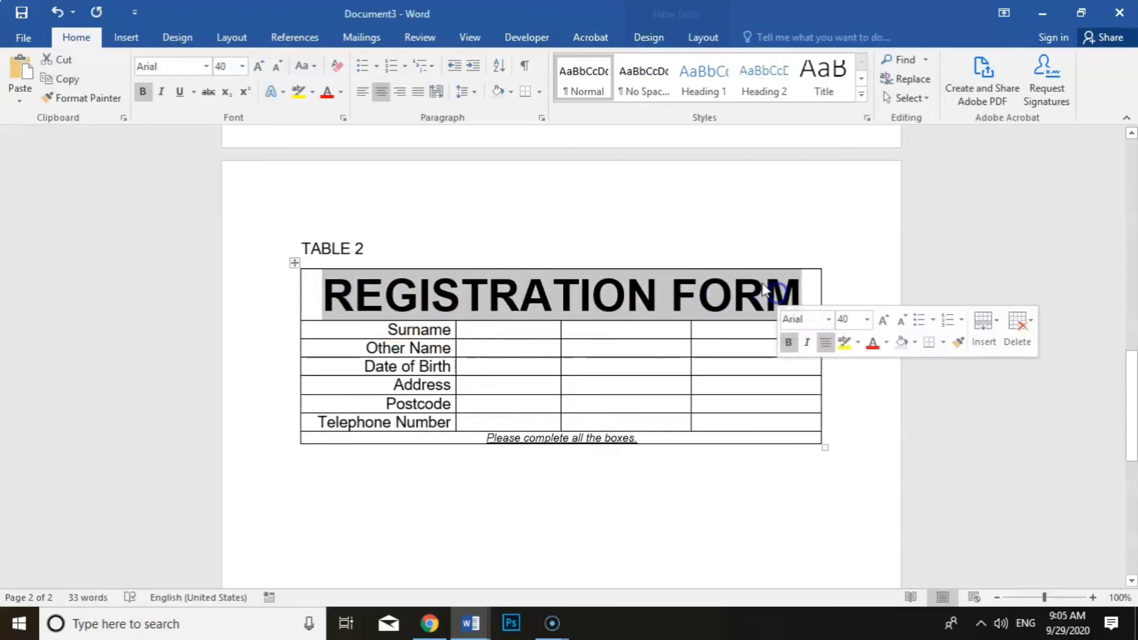
left_click(508, 92)
left_click(525, 130)
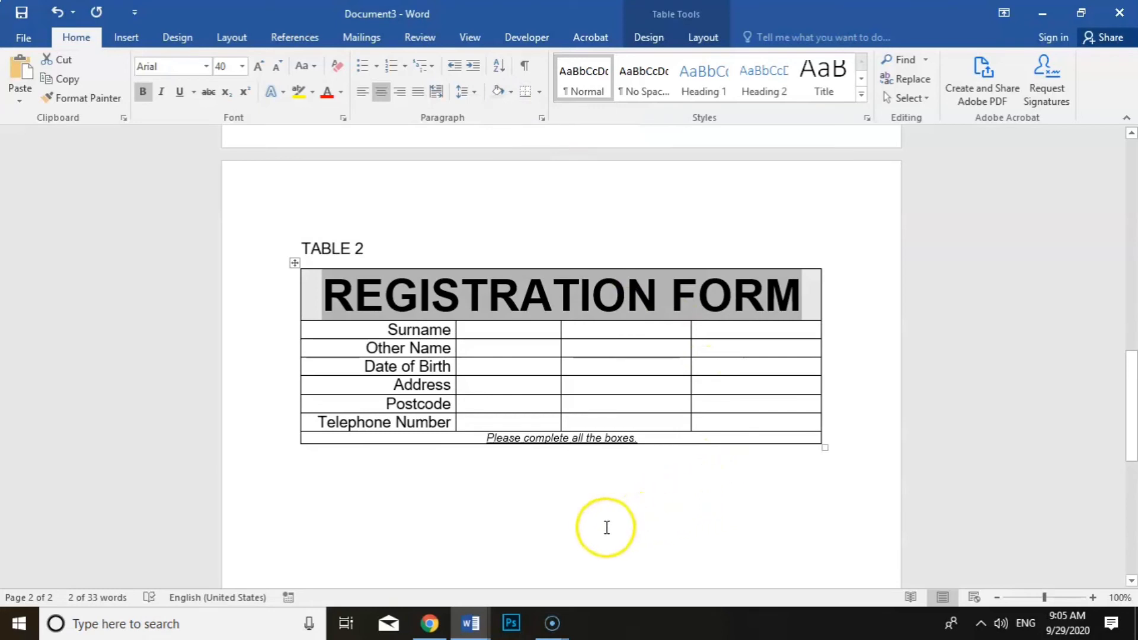
left_click_drag(399, 327, 408, 430)
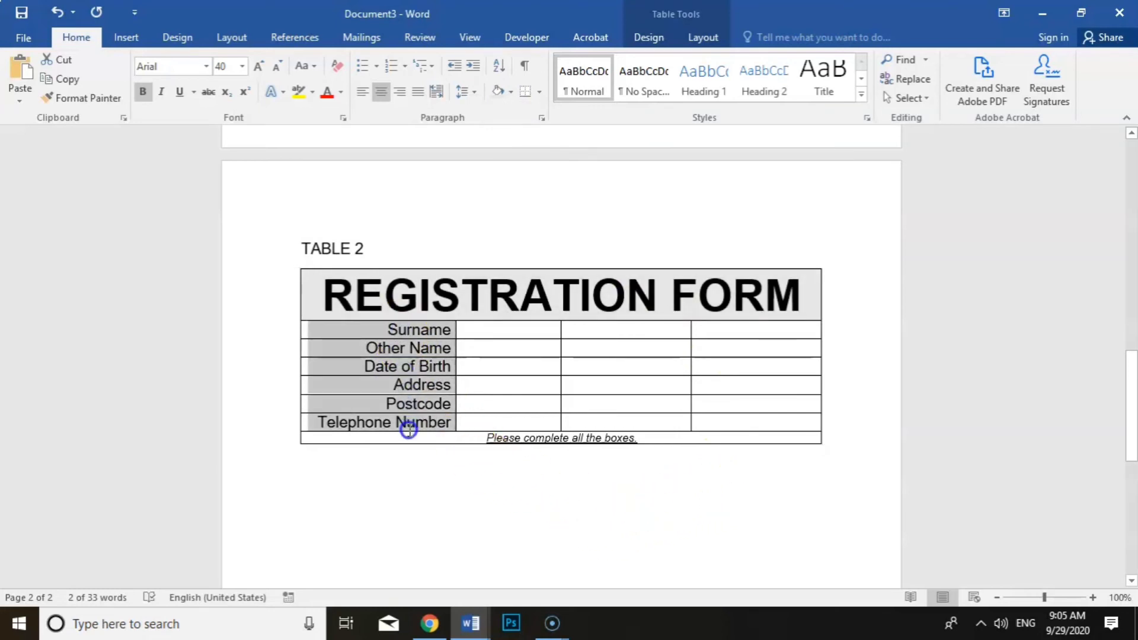
left_click(500, 93)
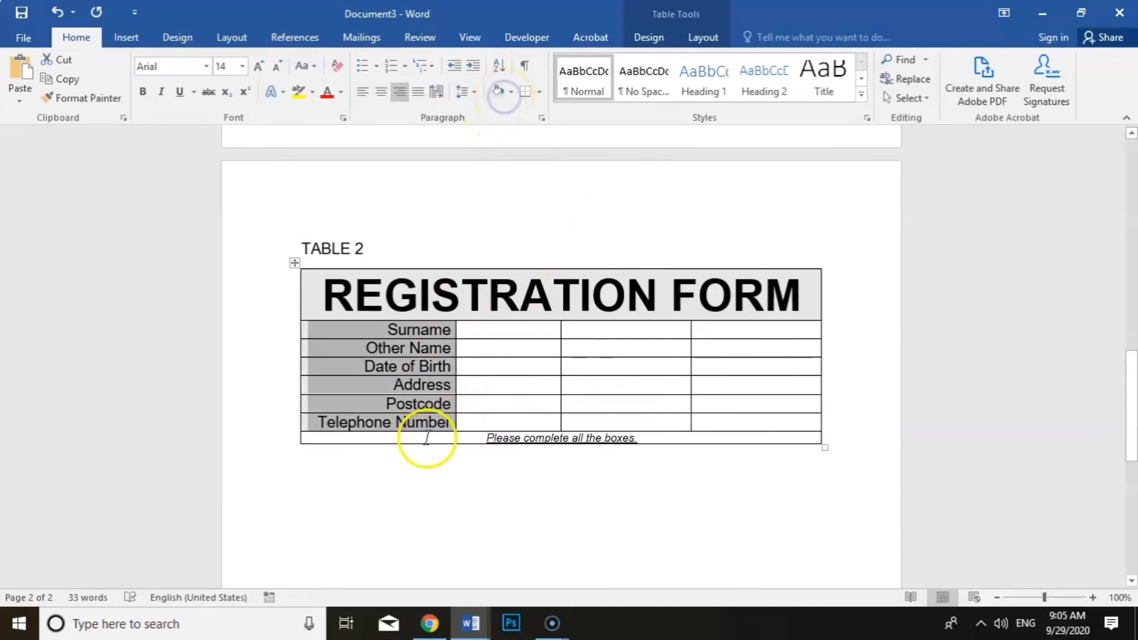
mouse_move(434, 434)
left_mouse_down()
mouse_move(656, 431)
mouse_move(724, 442)
left_mouse_up()
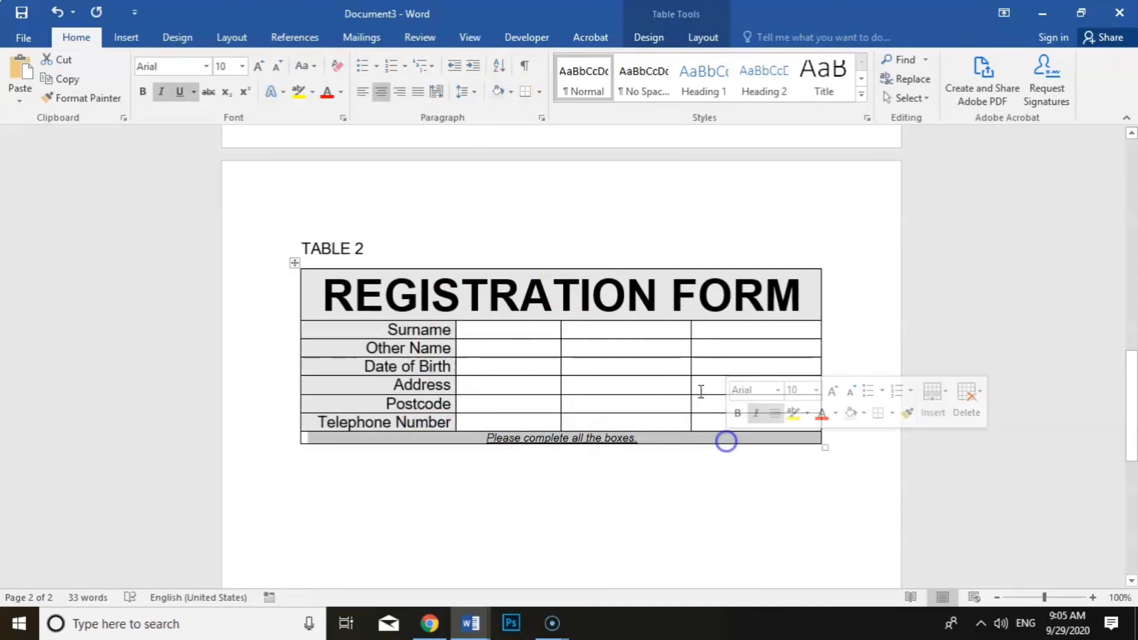
left_click(507, 95)
left_click(673, 484)
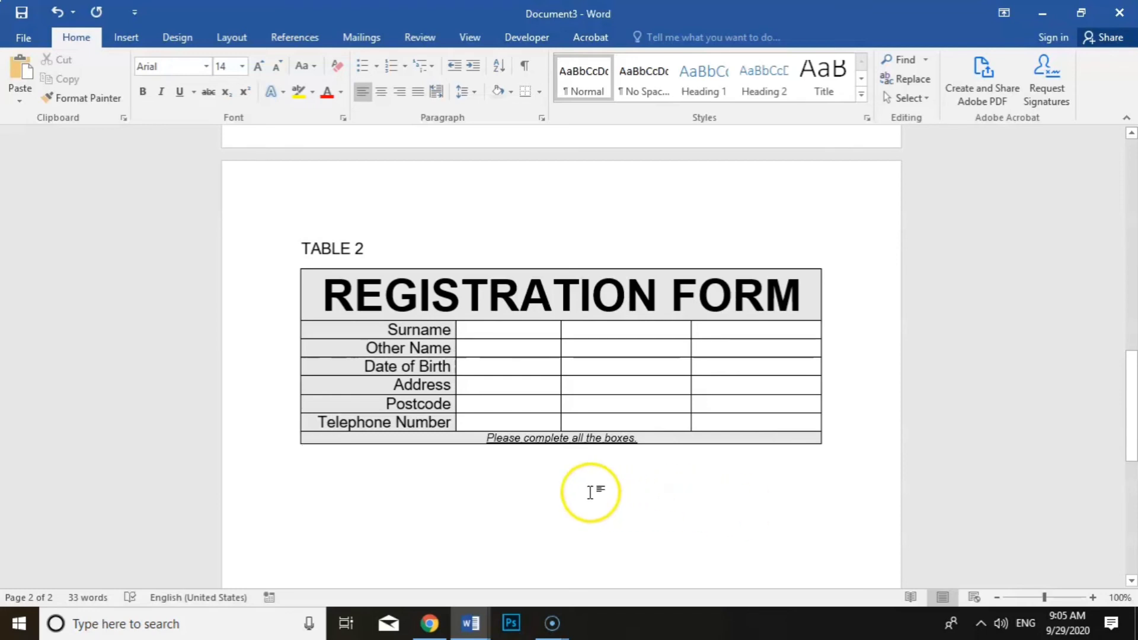
Apply a solid black 3 pt outside border around the whole of TABLE 2
left_click(295, 262)
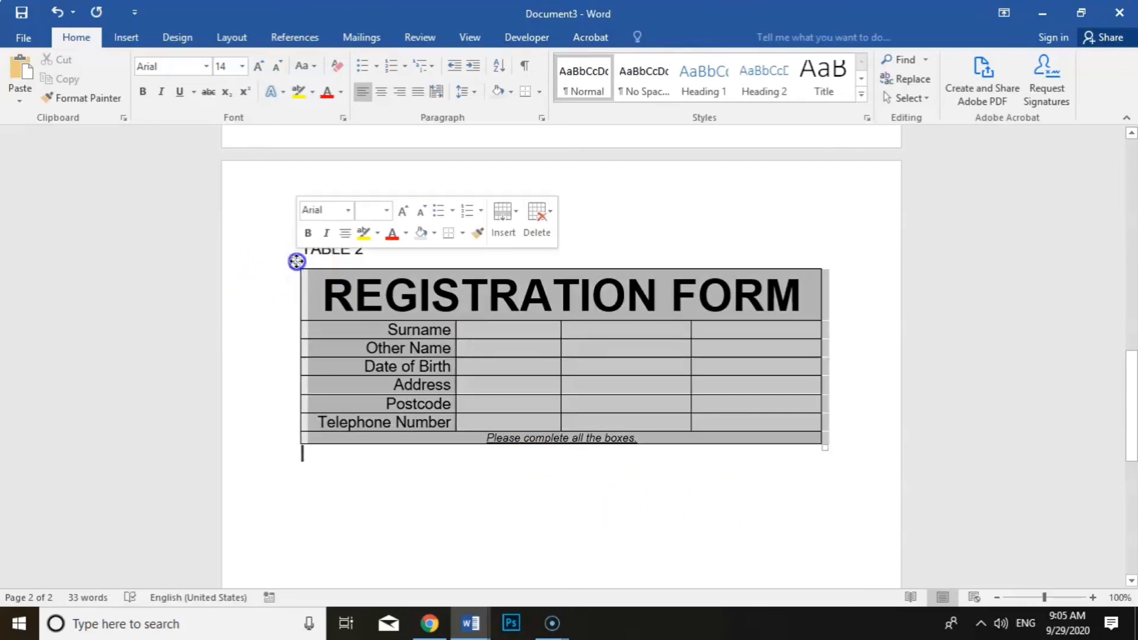
left_click(640, 37)
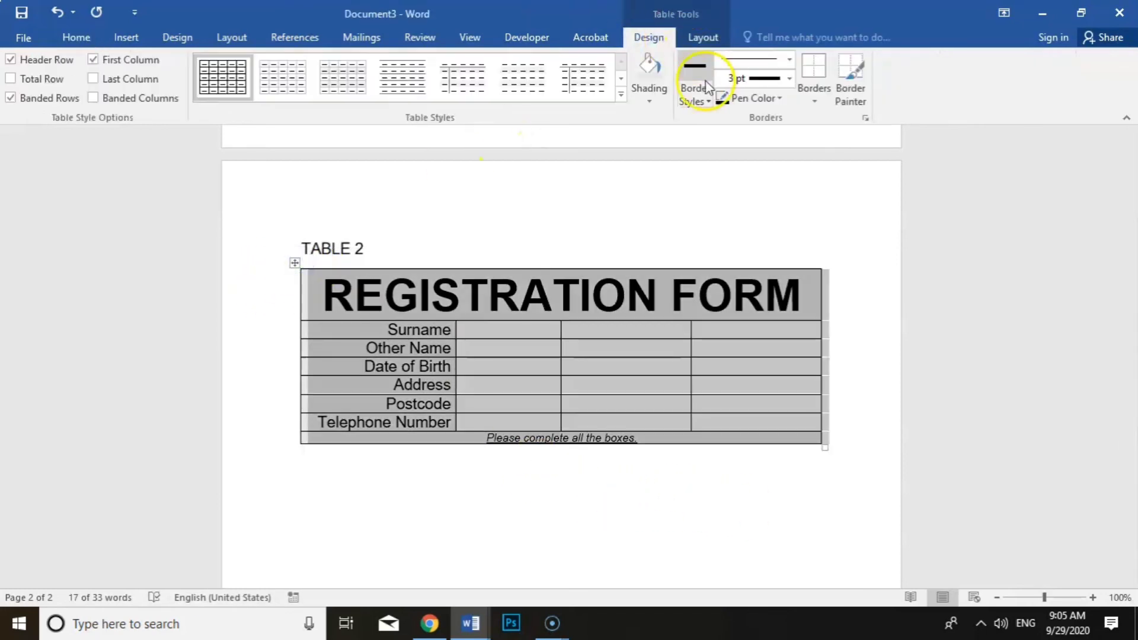
left_click(706, 100)
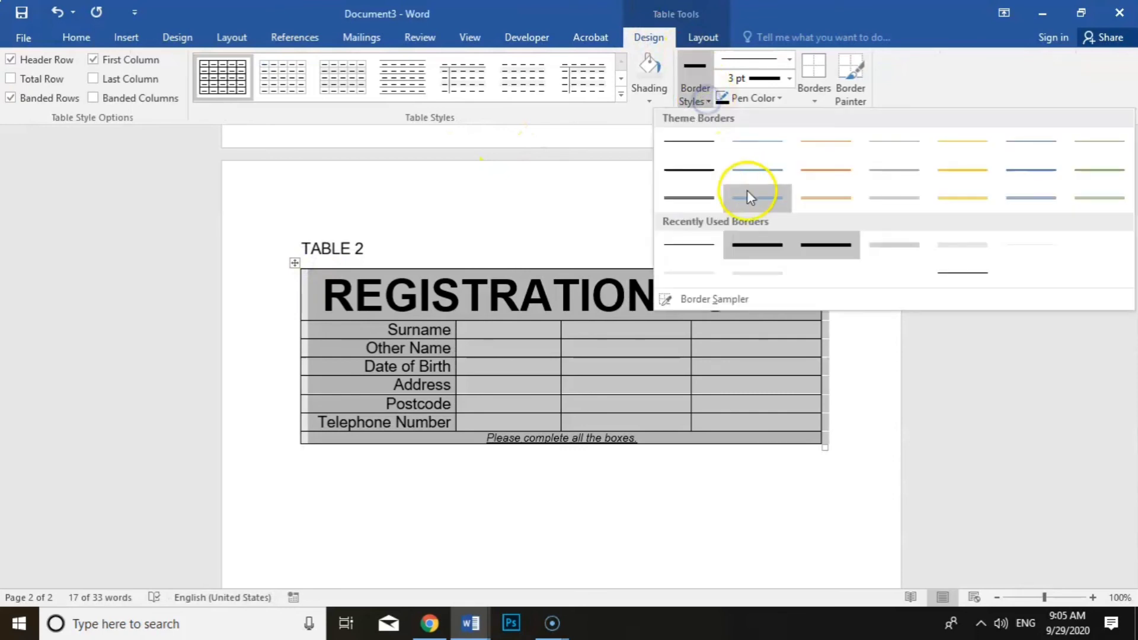
left_click(761, 247)
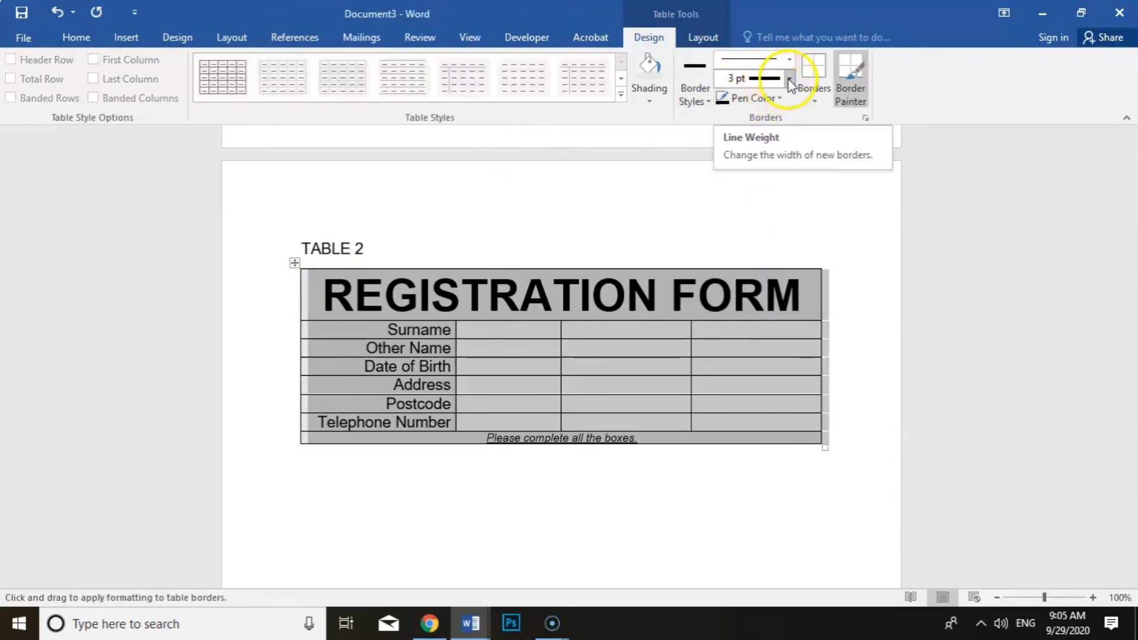
left_click(789, 79)
left_click(756, 231)
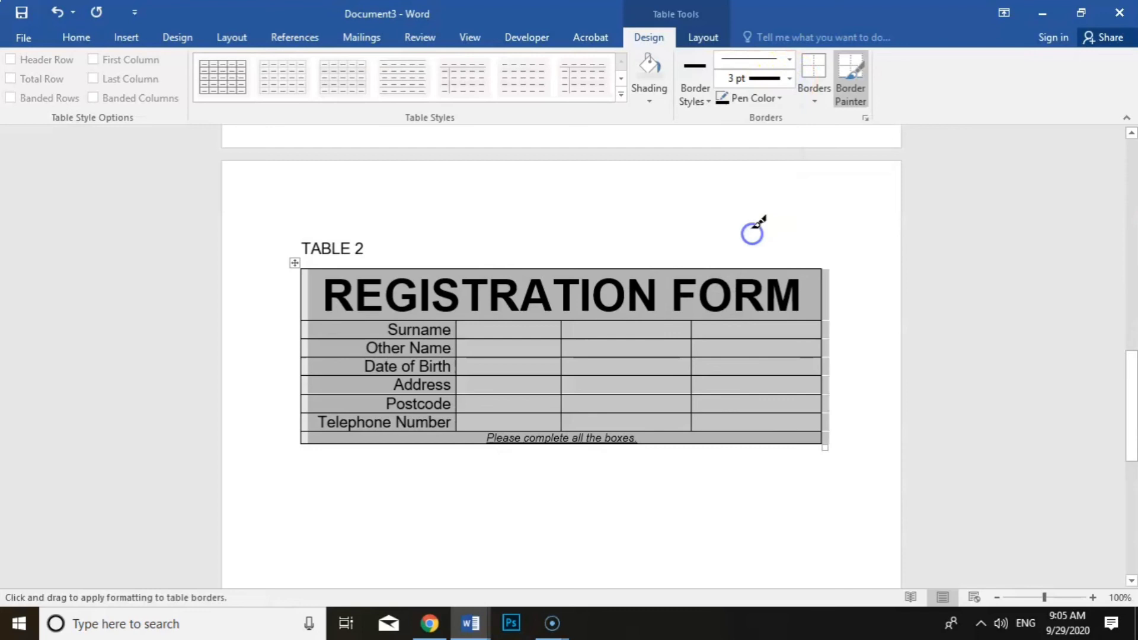
left_click(752, 98)
left_click(737, 156)
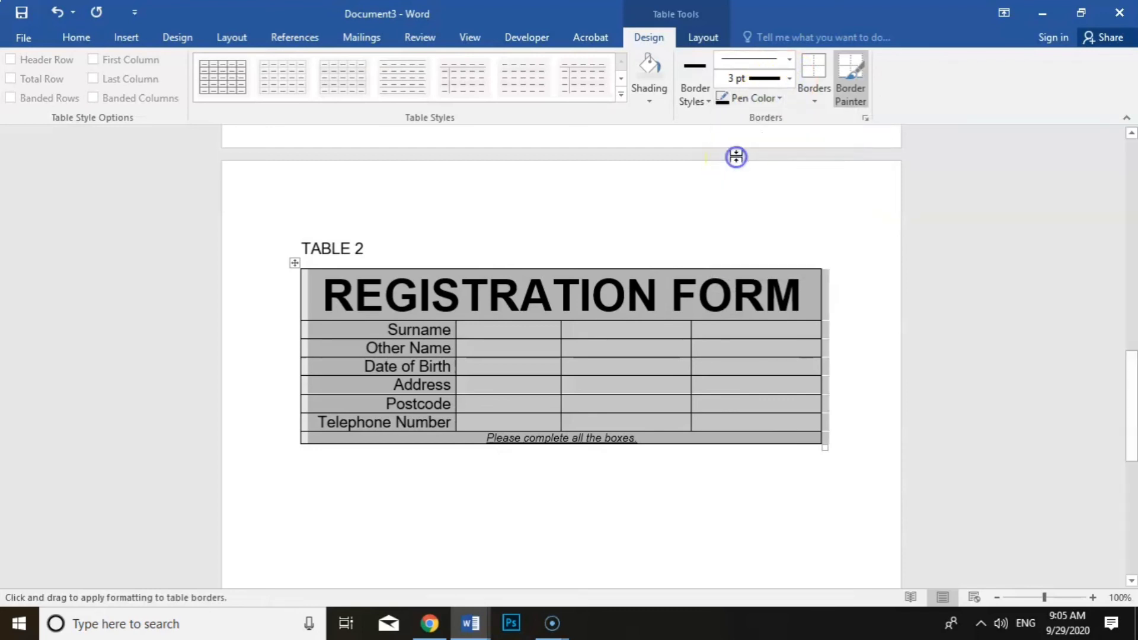
left_click(813, 99)
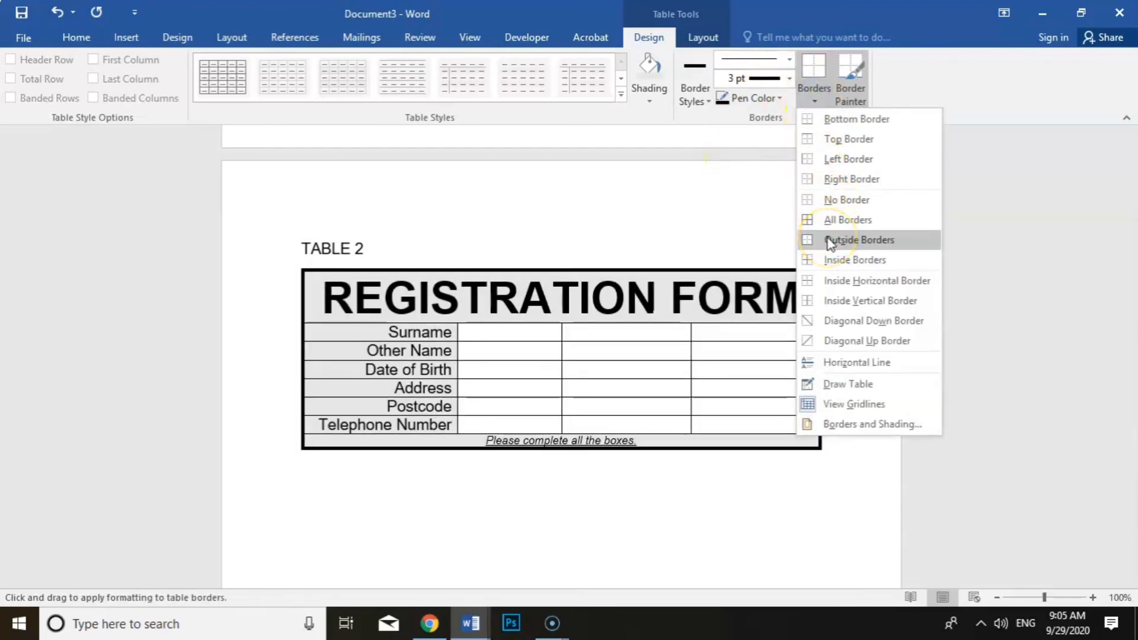
left_click(829, 240)
left_click(780, 503)
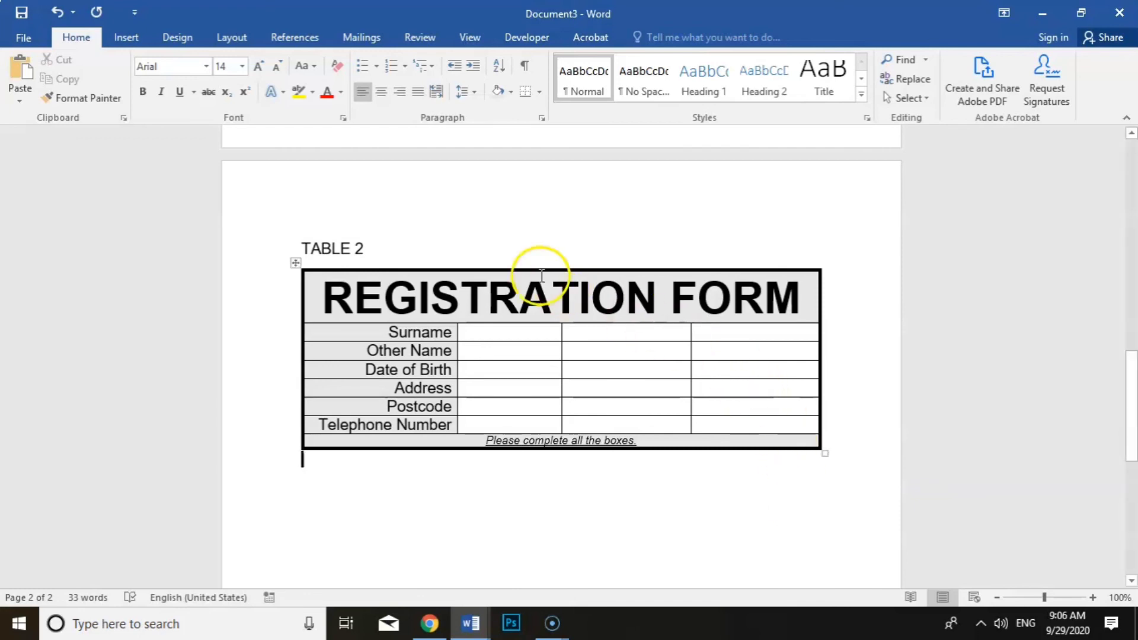
Apply light grey 3 pt inside borders to the whole of TABLE 2
left_click(298, 264)
left_click(649, 36)
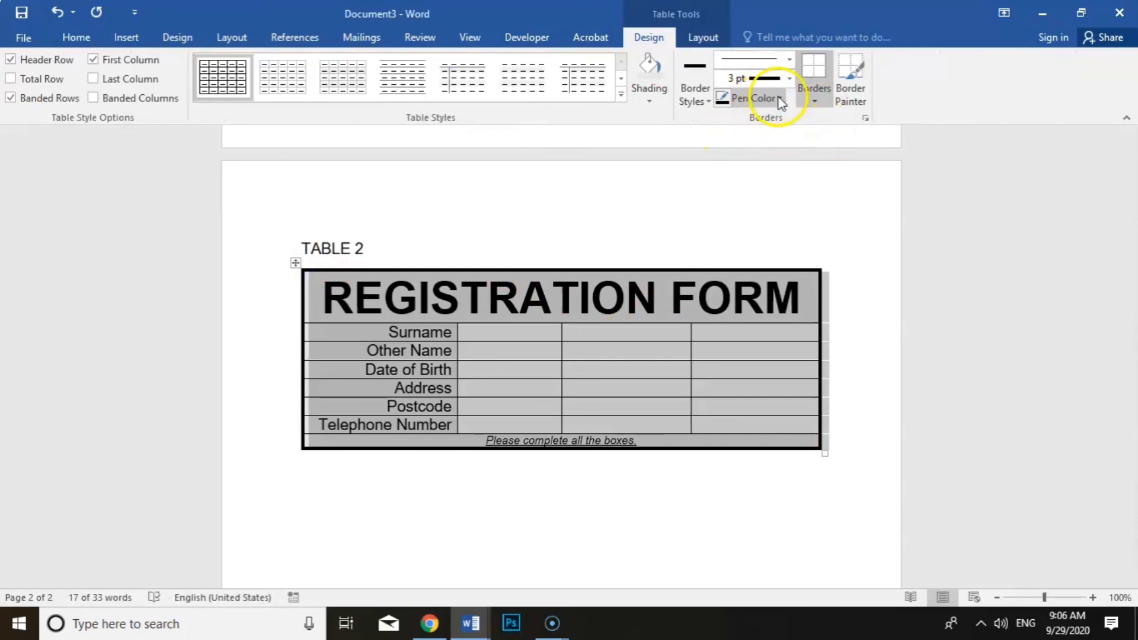
left_click(761, 100)
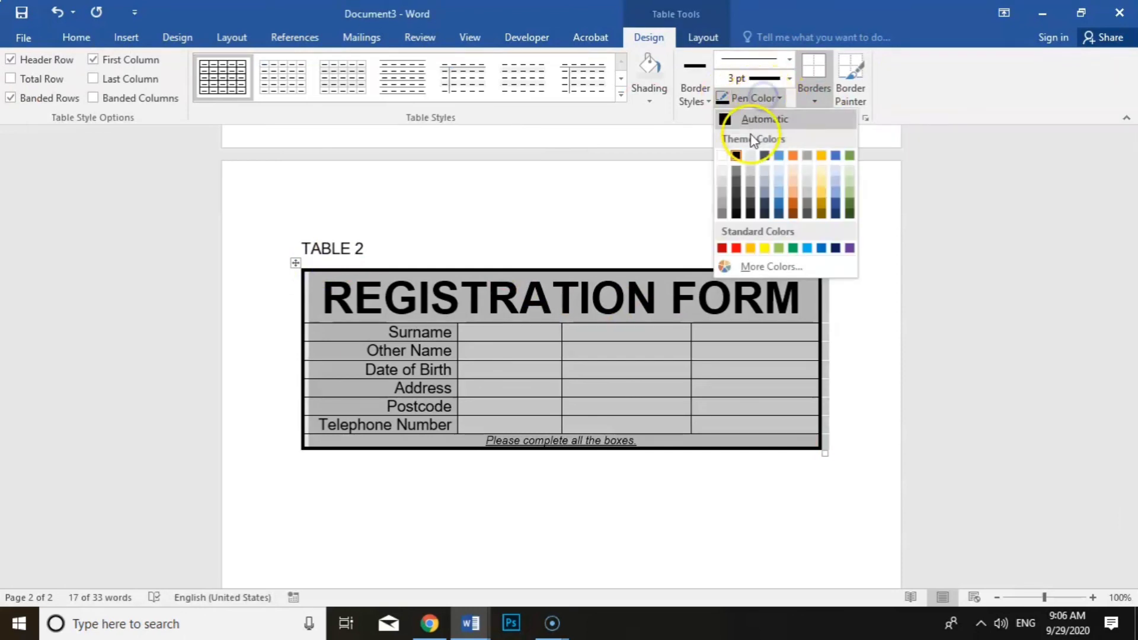
left_click(749, 157)
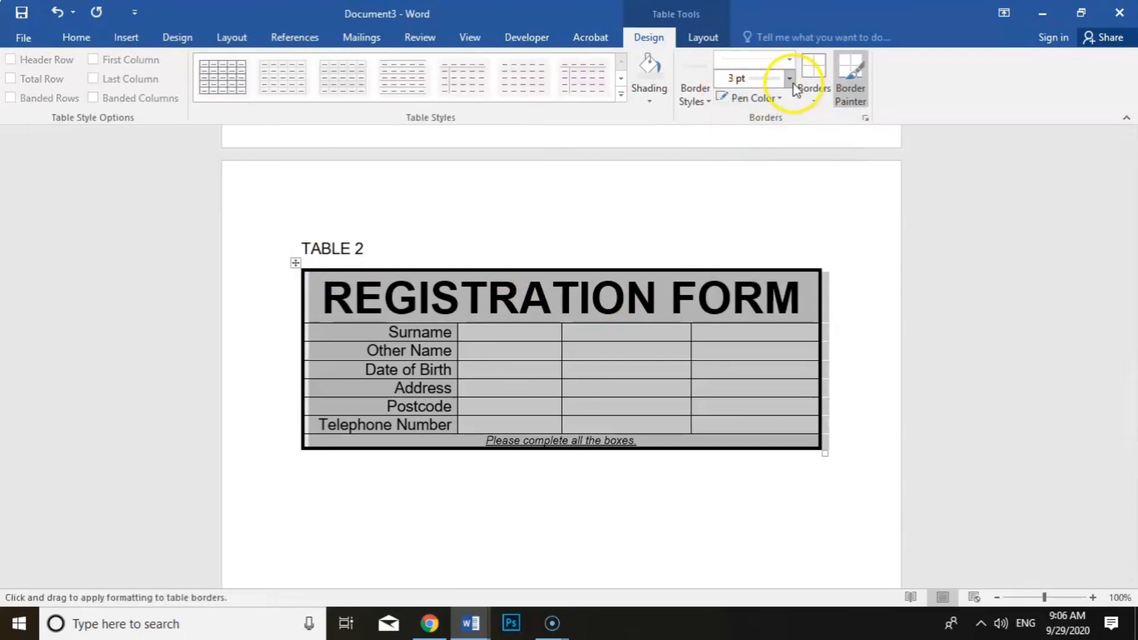
left_click(811, 96)
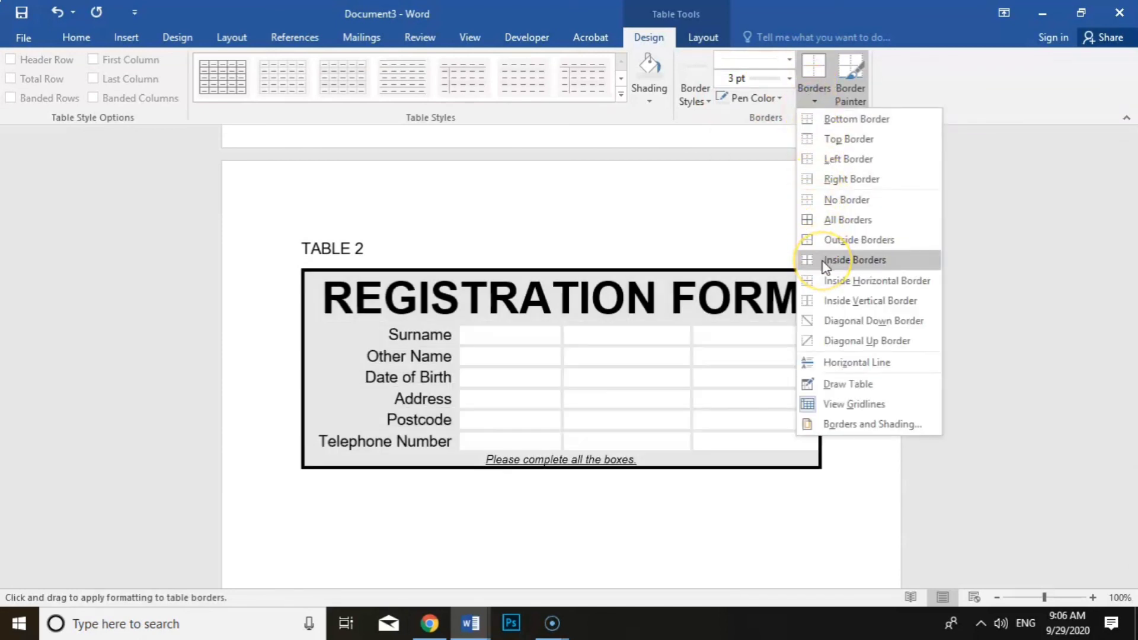
left_click(823, 262)
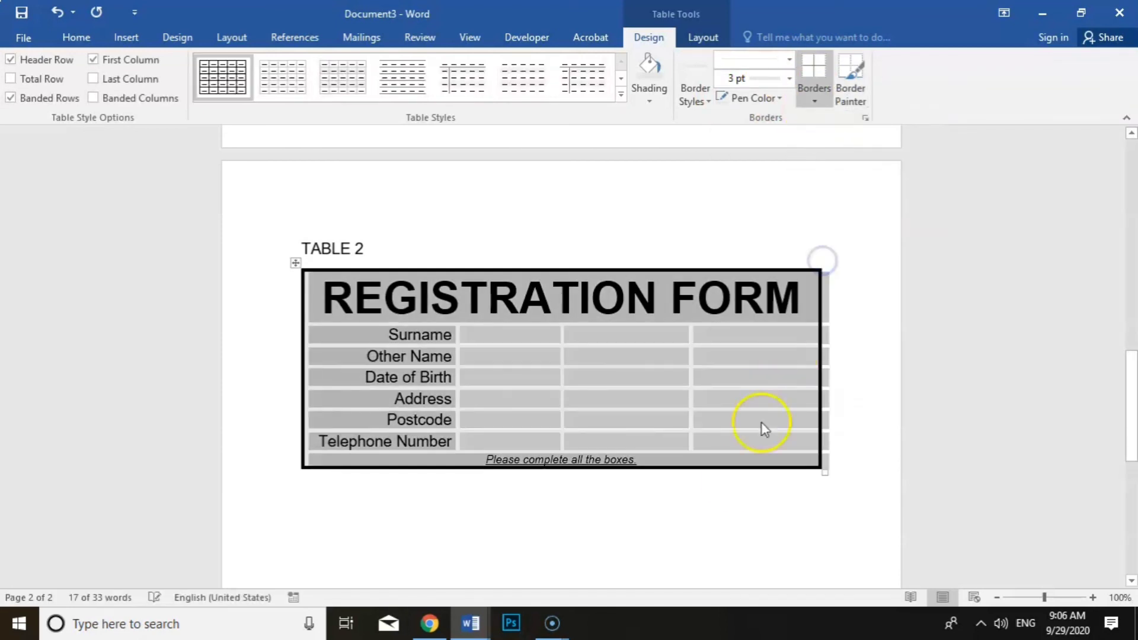
left_click(730, 508)
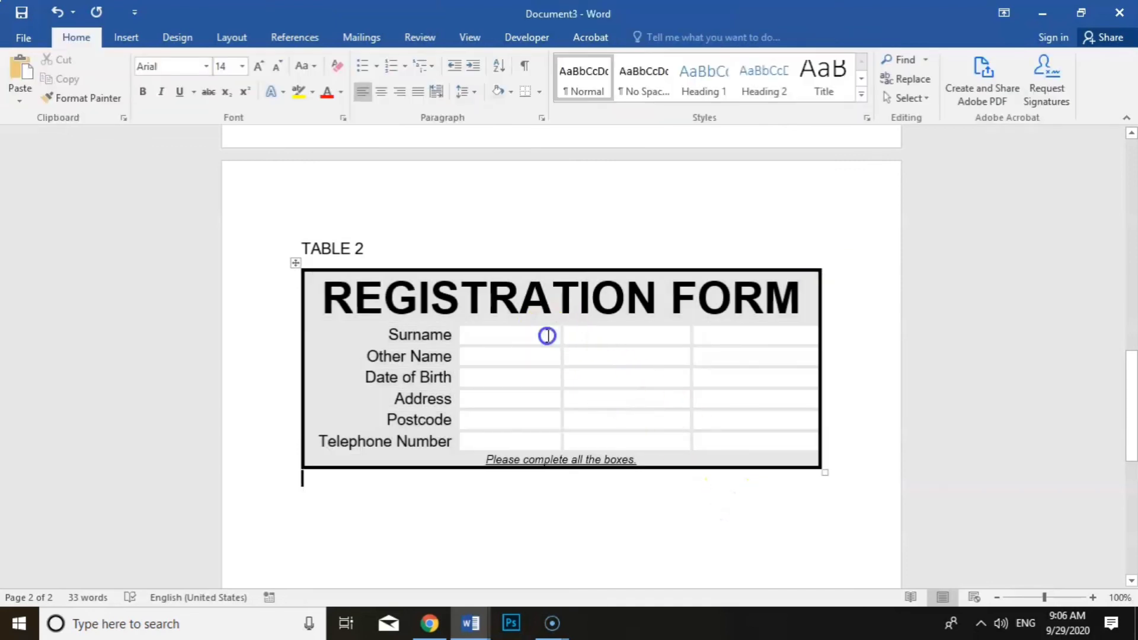
Merge the three empty cells beside each of Surname, Other Name and Date of Birth into one cell per row
left_click_drag(548, 335, 724, 332)
right_click(724, 332)
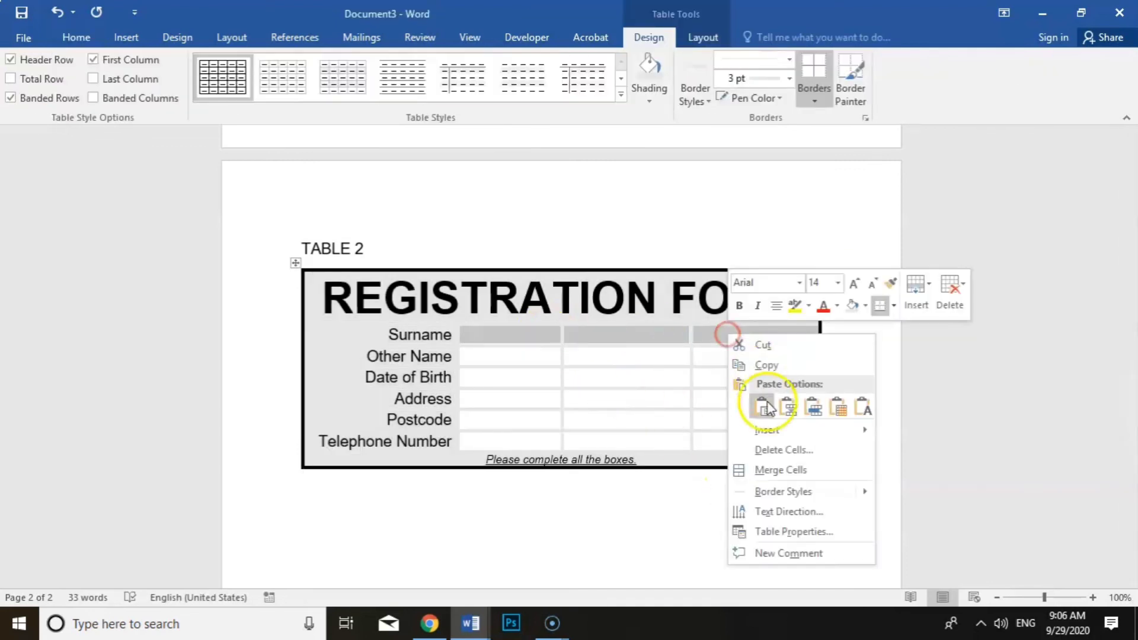
left_click(775, 470)
left_click_drag(541, 355, 724, 355)
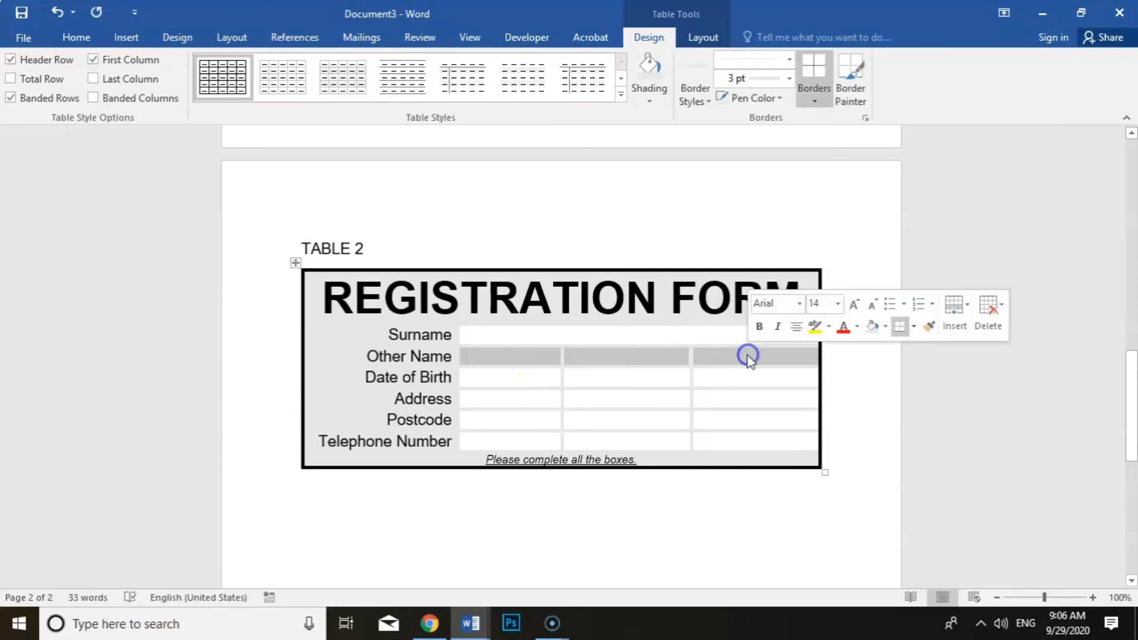
right_click(749, 358)
left_click(785, 491)
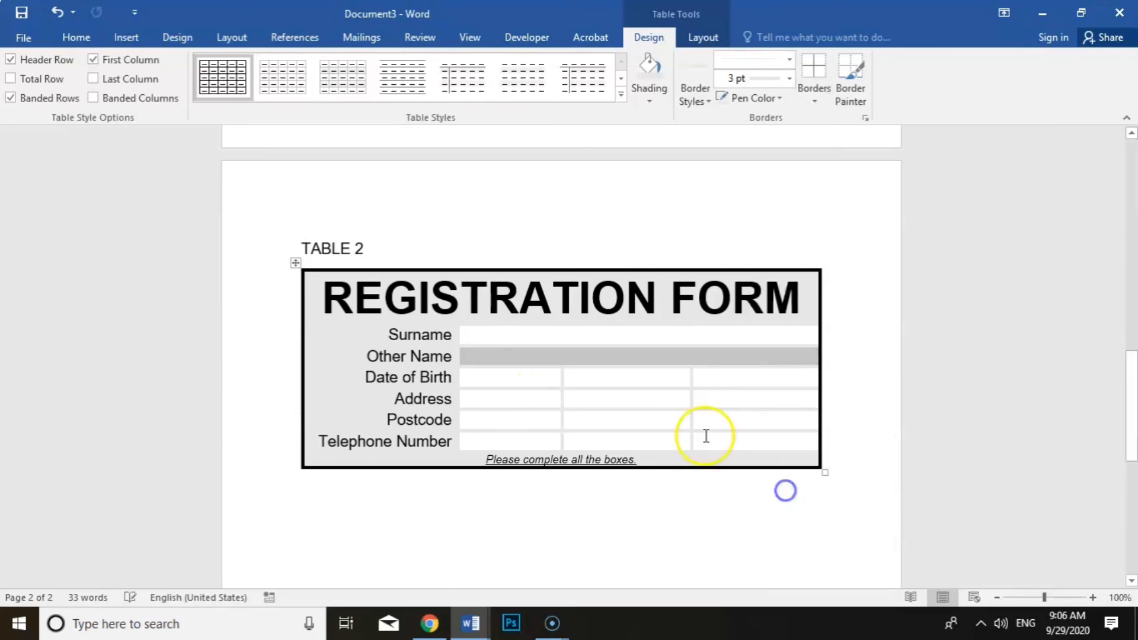
left_click_drag(521, 379, 747, 384)
right_click(748, 383)
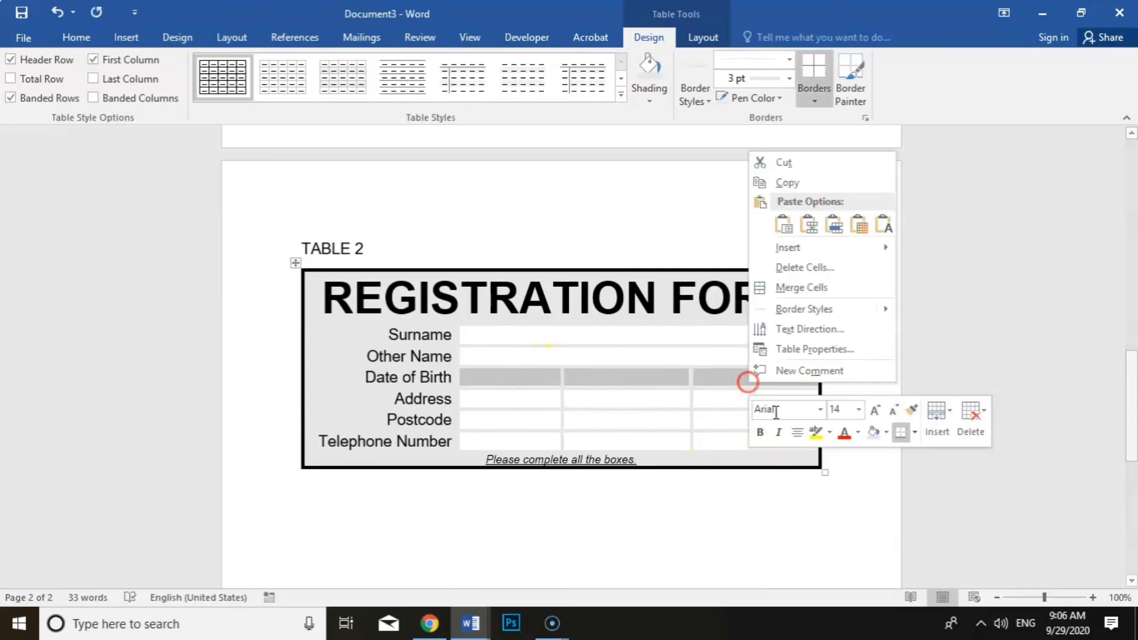
left_click(796, 287)
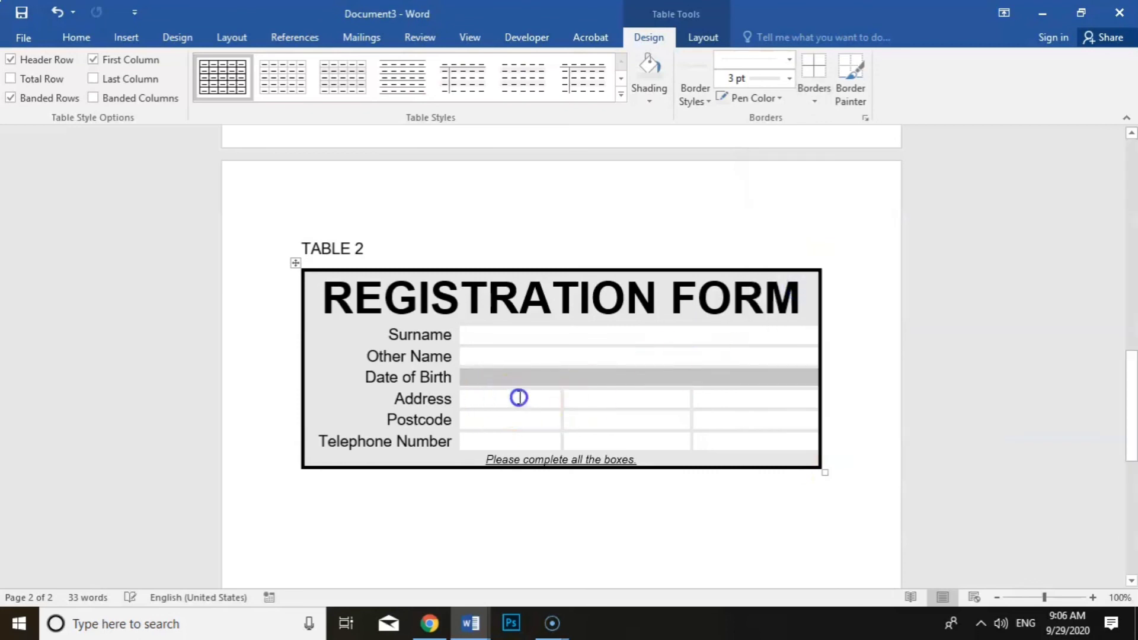
Merge the three empty cells beside Address in TABLE 2 into one cell
left_click_drag(519, 398, 727, 399)
right_click(728, 399)
left_click(787, 302)
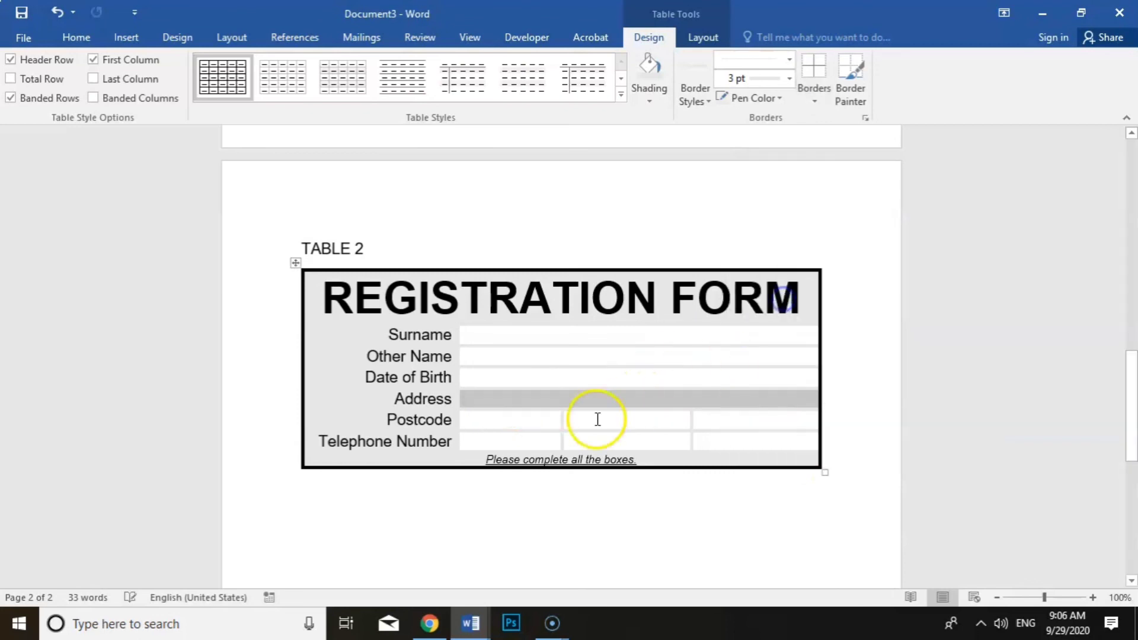
left_click_drag(528, 419, 745, 430)
right_click(738, 426)
left_click(730, 422)
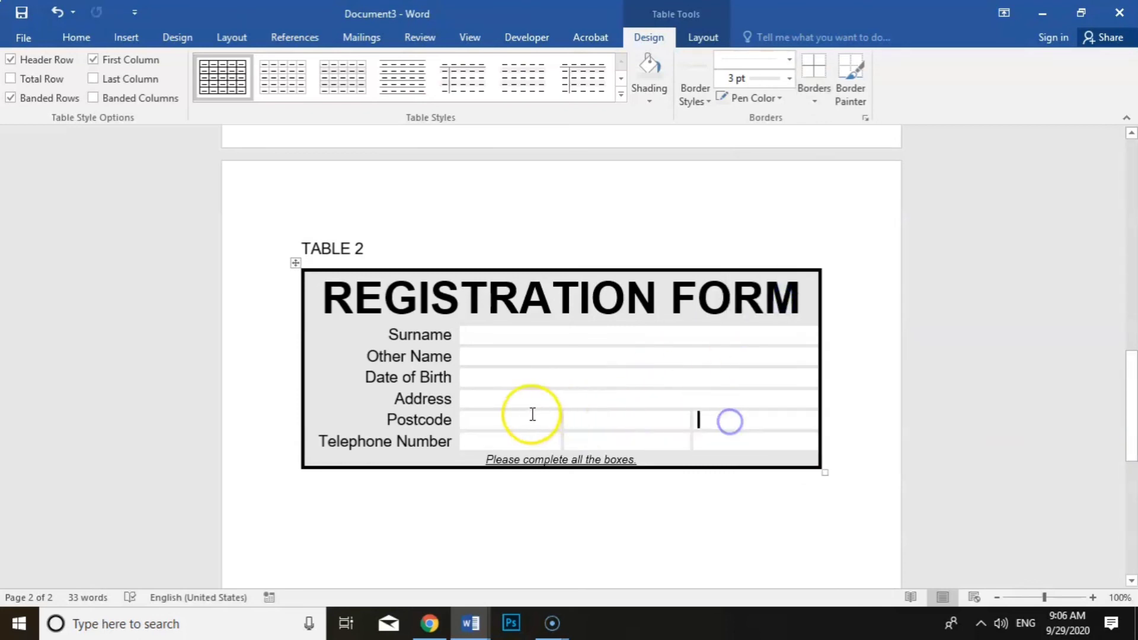
Merge the three empty cells beside Postcode into one cell
left_click_drag(533, 414, 721, 421)
right_click(721, 421)
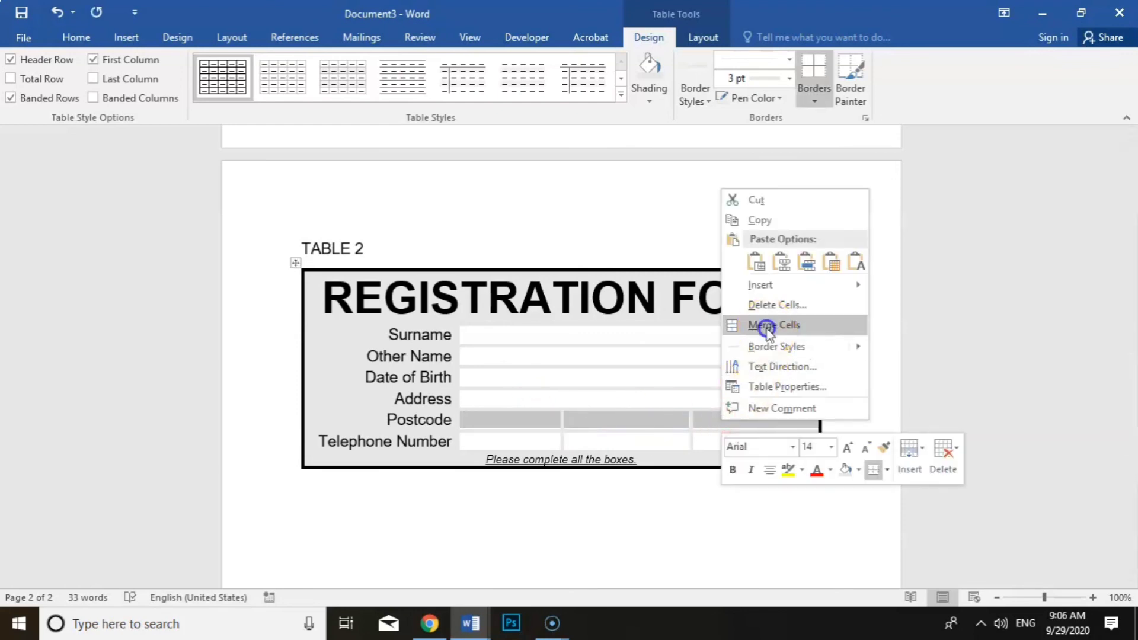
left_click(767, 326)
left_click_drag(542, 436, 719, 442)
right_click(717, 442)
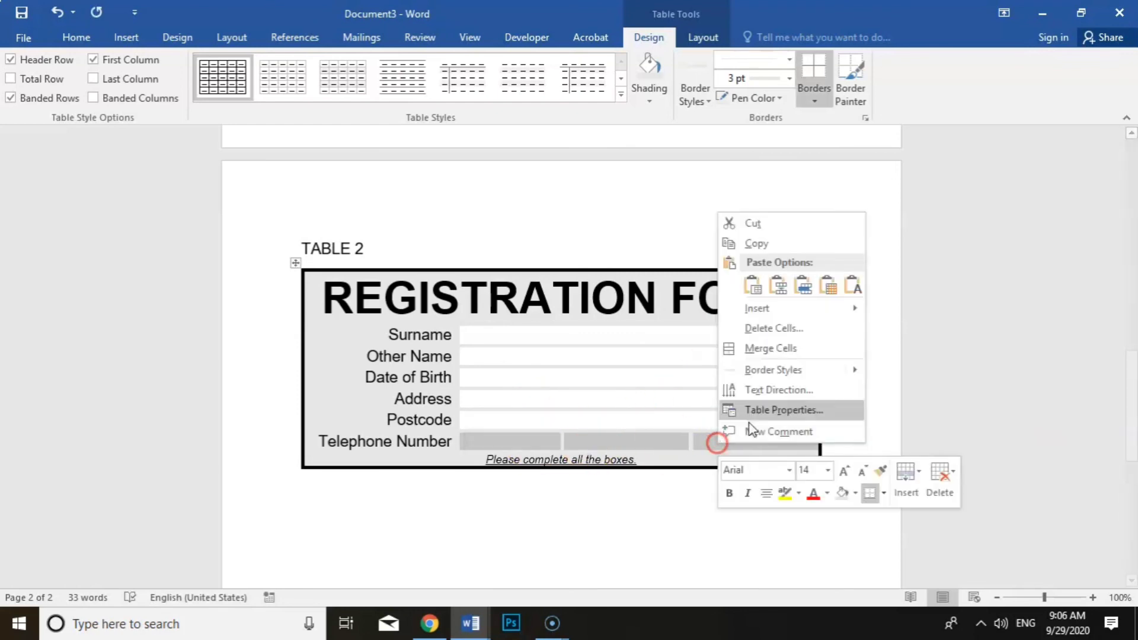
left_click(770, 328)
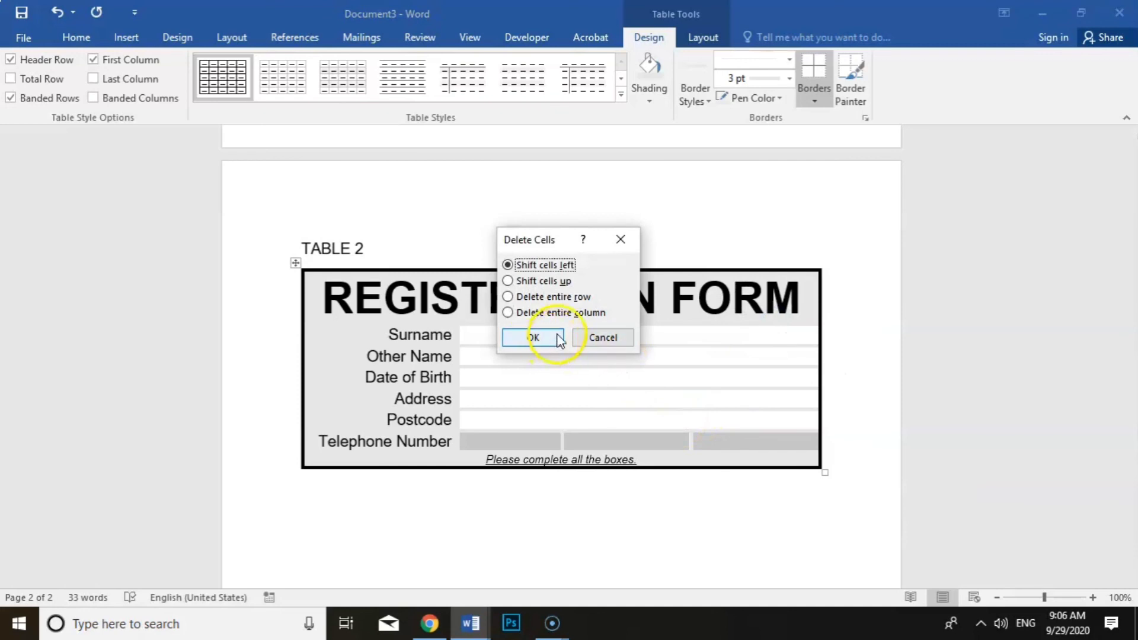
left_click(622, 240)
left_click(517, 442)
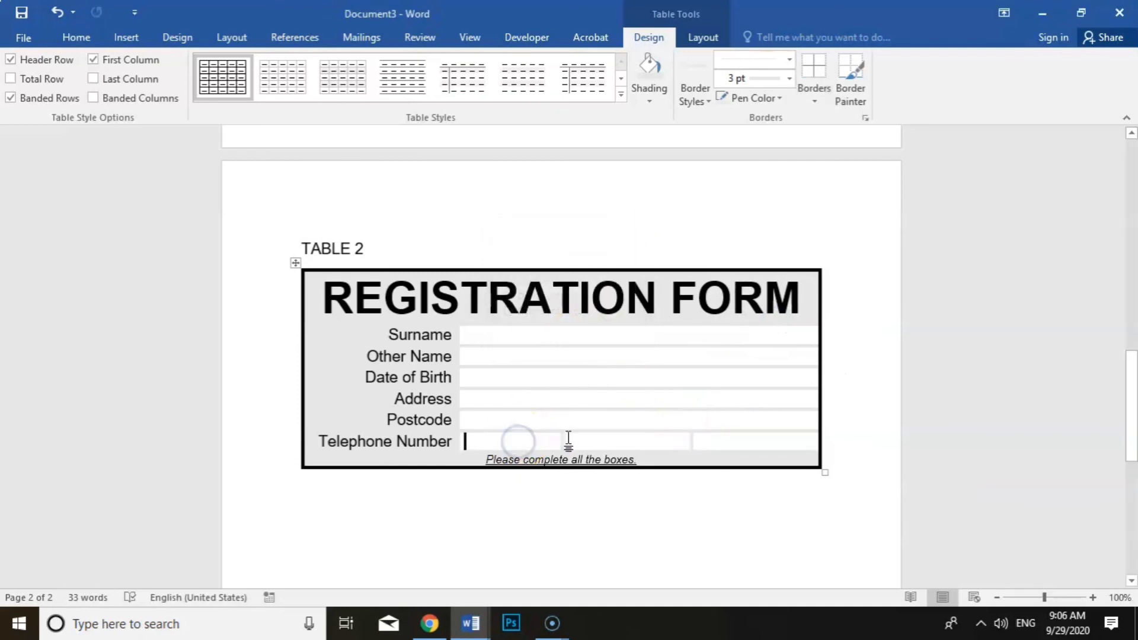
Merge the three empty cells beside Telephone Number into one cell
left_click_drag(568, 439, 733, 444)
right_click(733, 445)
left_click(780, 342)
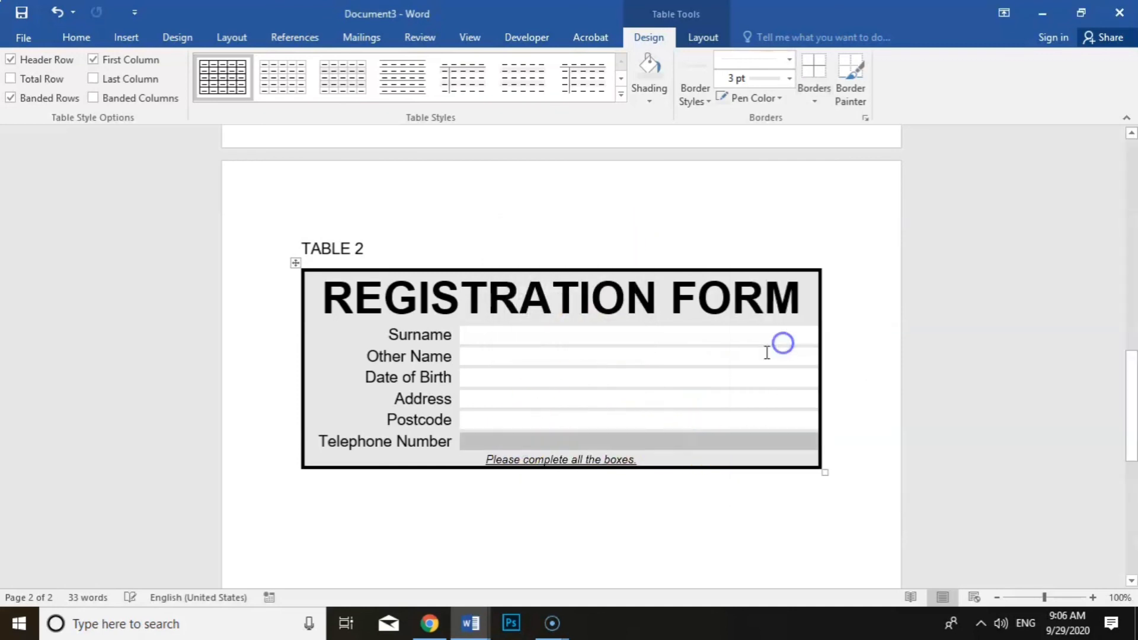
Make the answer cell beside Address taller by adding three blank lines in it, and leave the table
left_click(541, 416)
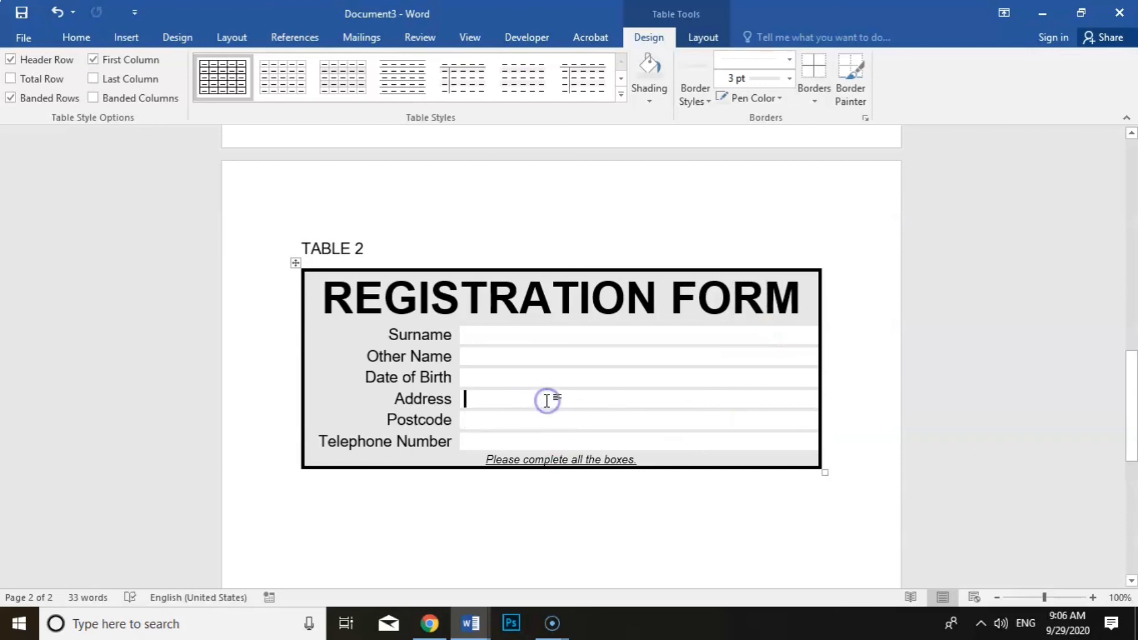
left_click(546, 401)
key("Return")
key("Return")
key("Return")
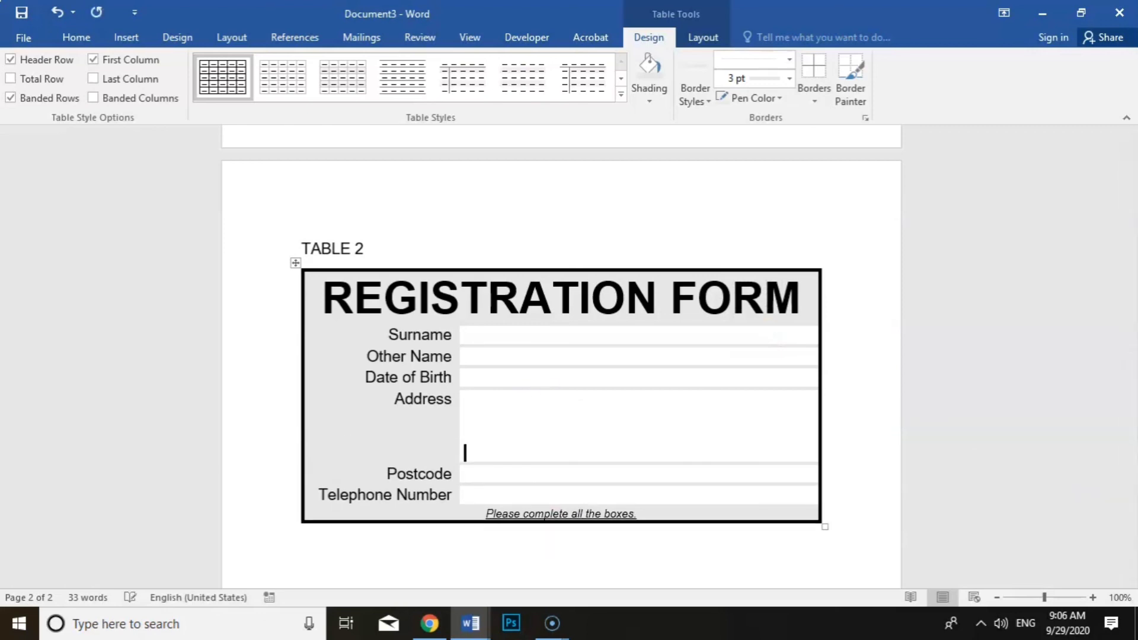
left_click(787, 564)
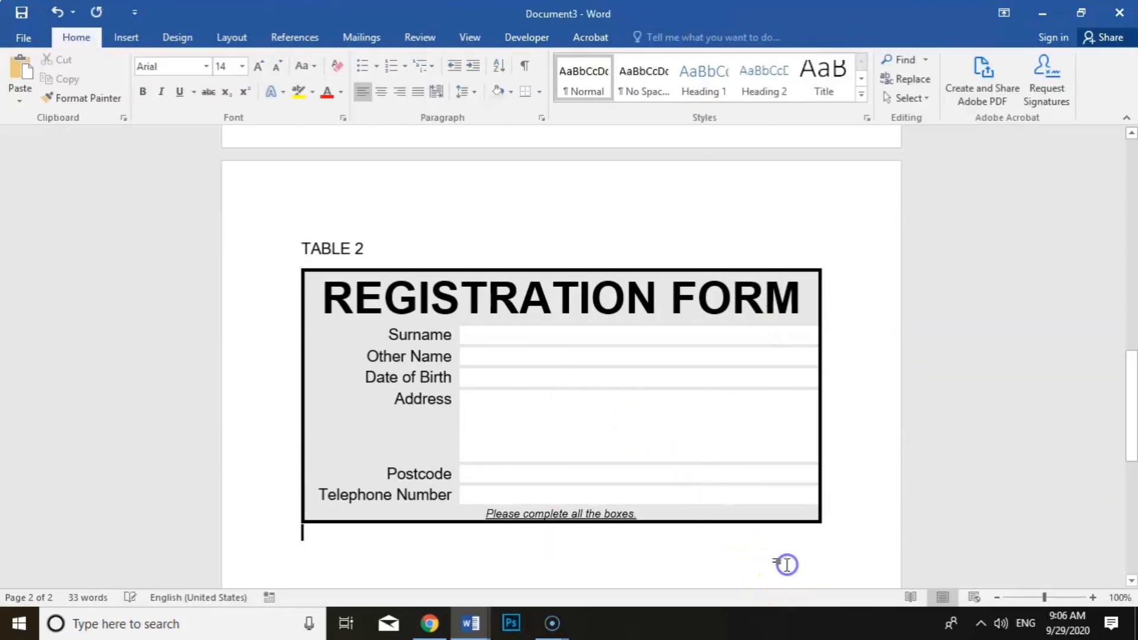